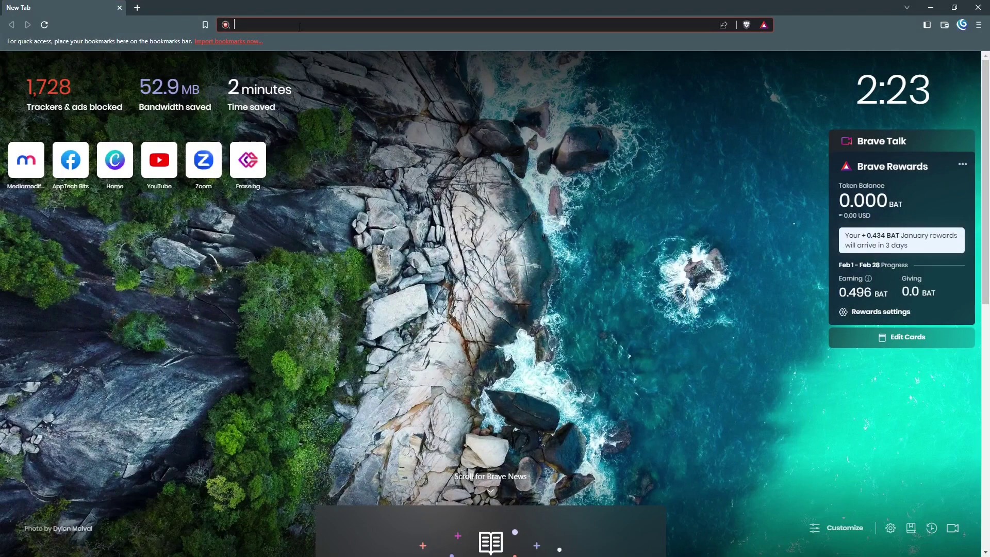
# Search for 'ventoy' and open the Downloads page on ventoy.net, listing version 1.0.88 files
pyautogui.write('ventoy')
pyautogui.press('Return')
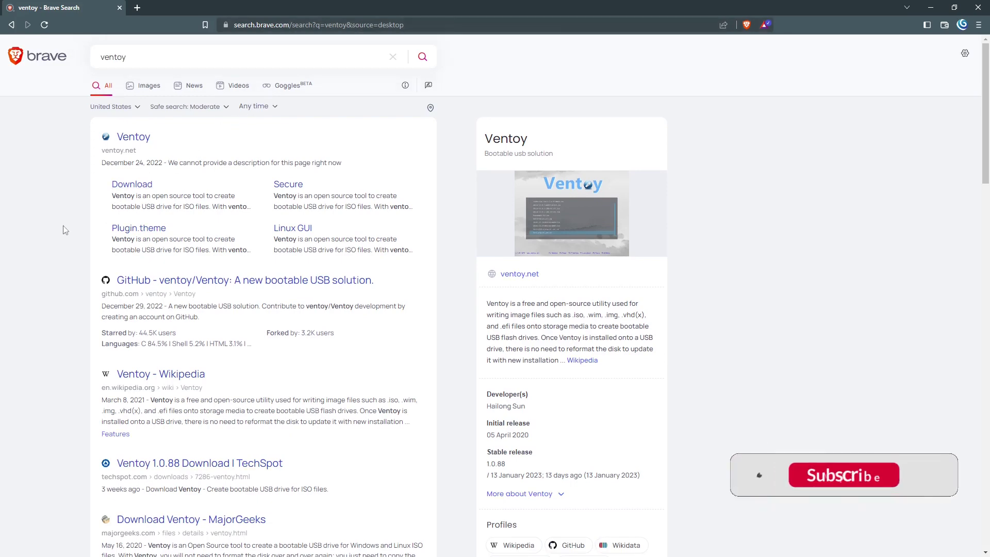
pyautogui.click(135, 139)
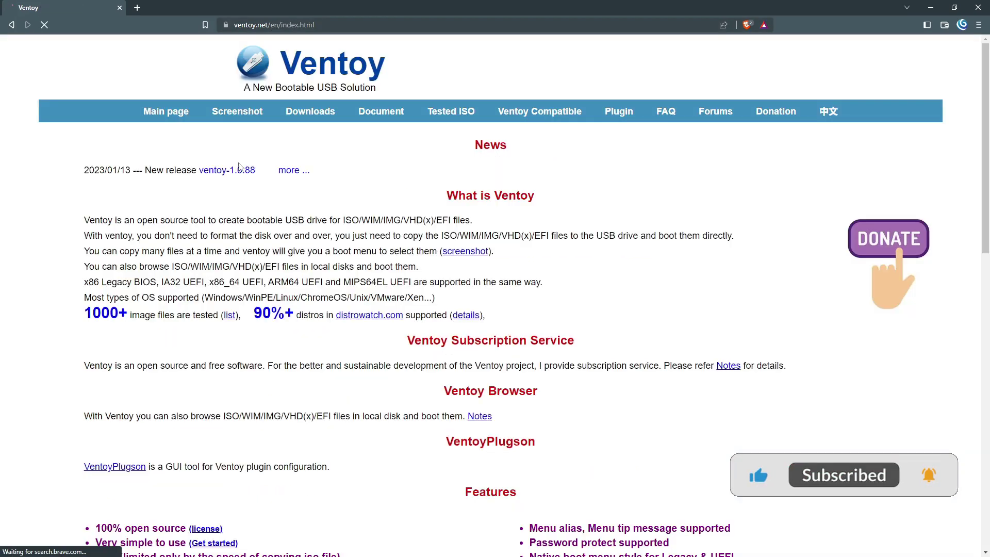
pyautogui.click(302, 115)
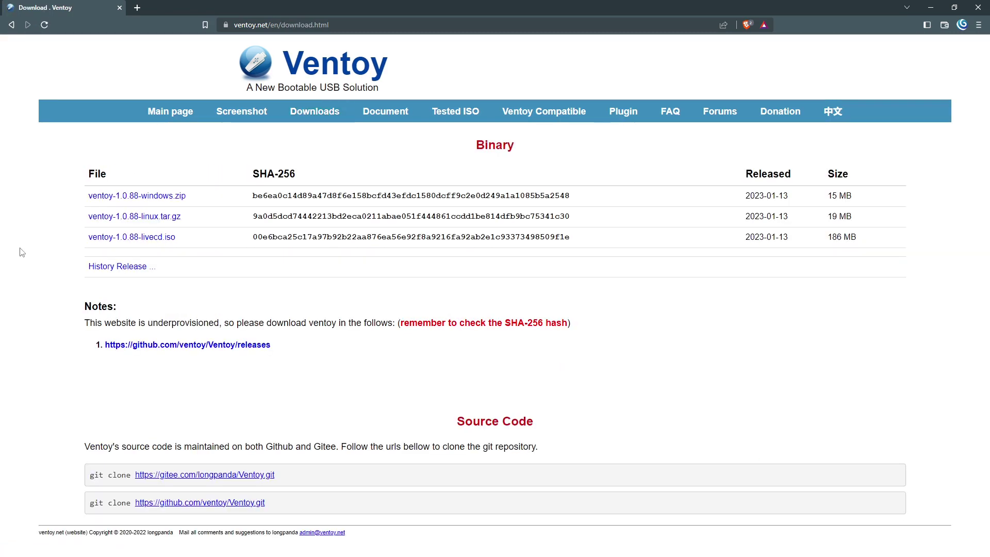
# Save ventoy-1.0.88-windows.zip from the GitHub 1.0.88 release assets to the Desktop
pyautogui.click(122, 199)
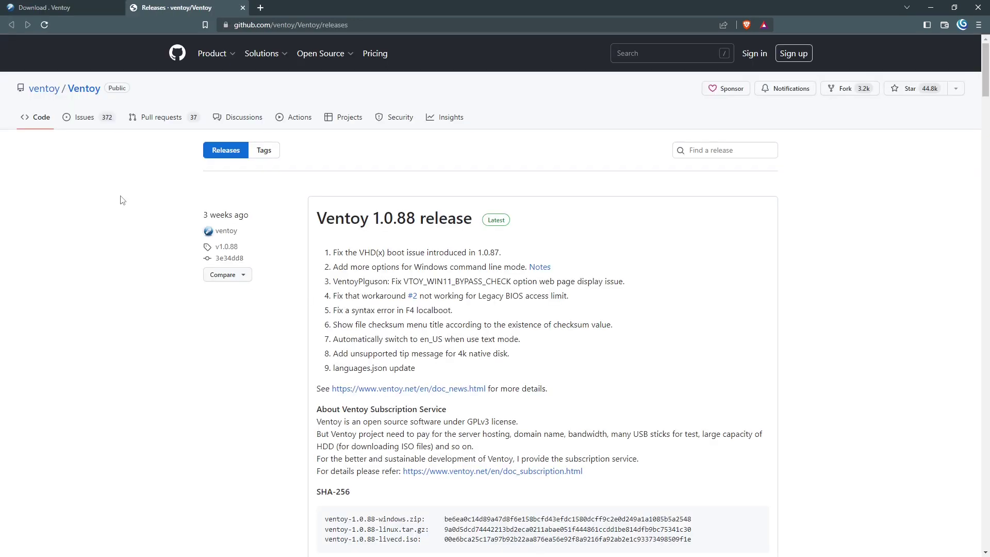
pyautogui.scroll(-4, 268, 345)
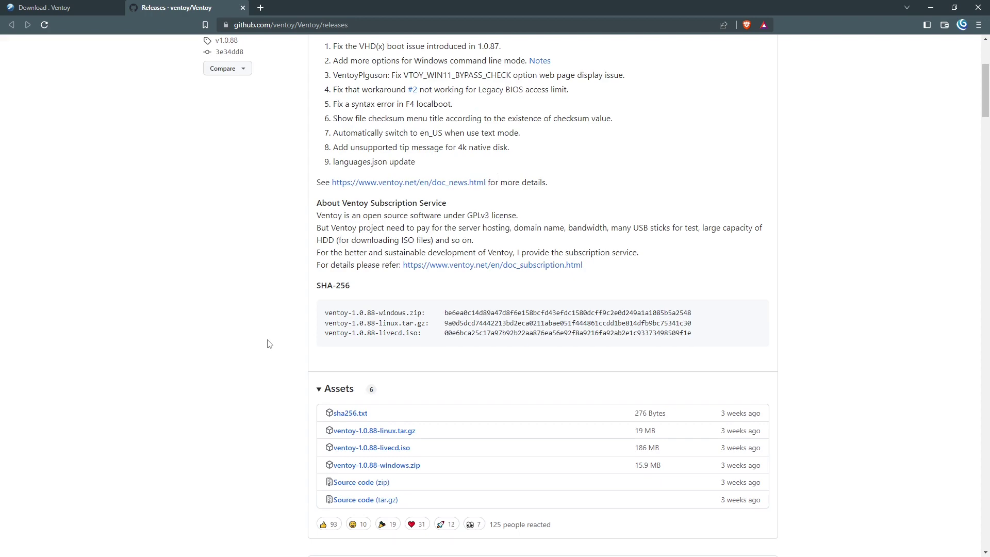
pyautogui.scroll(-3, 268, 345)
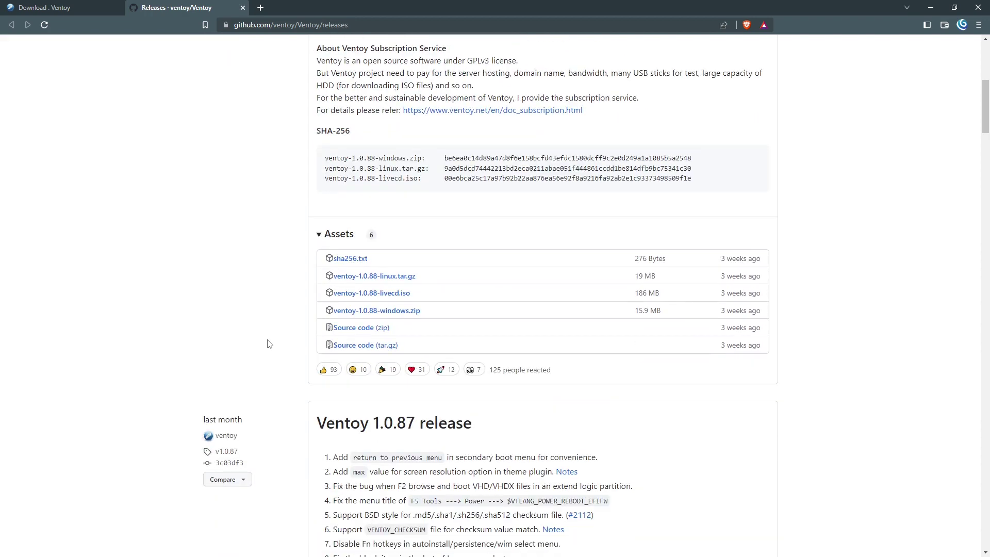
pyautogui.click(353, 311)
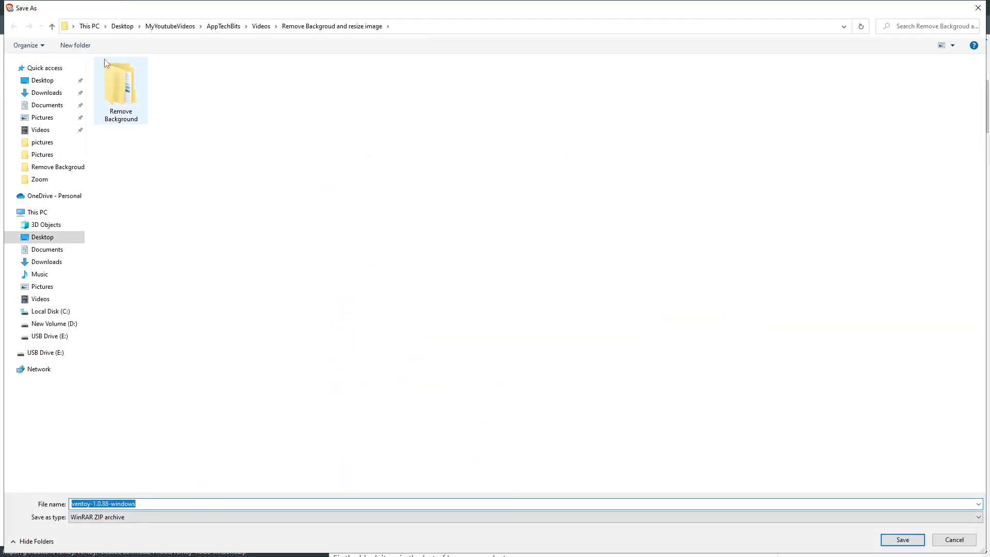
pyautogui.click(43, 82)
pyautogui.click(899, 539)
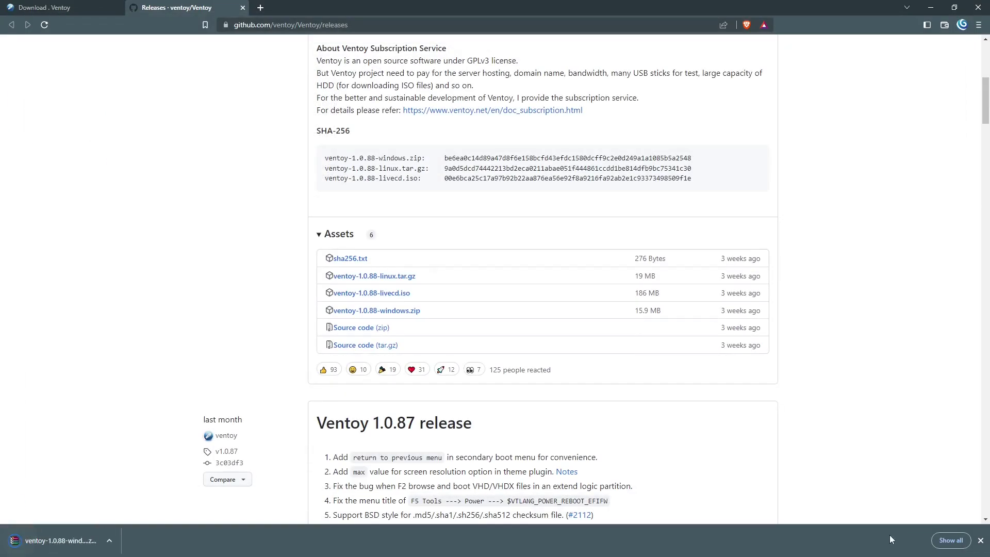
pyautogui.click(260, 7)
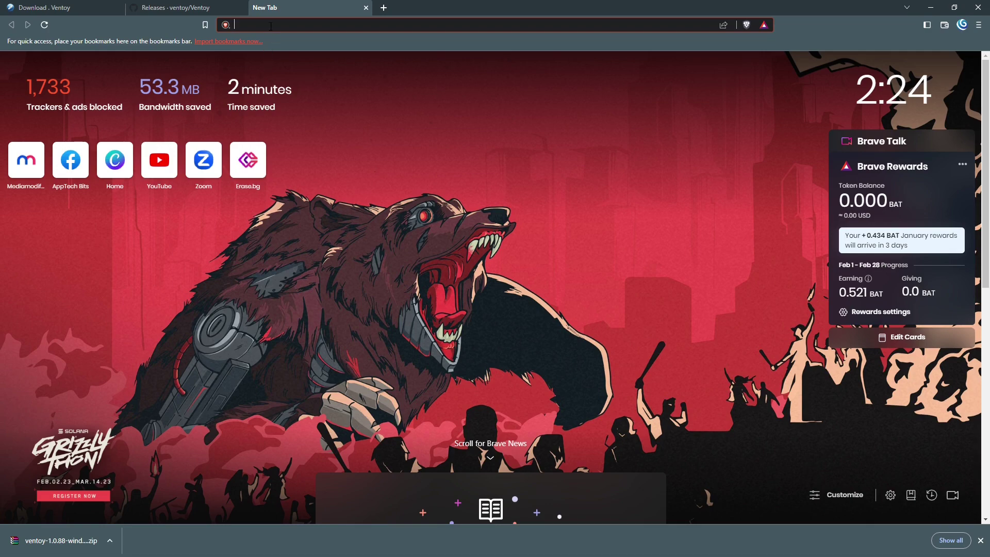
# Search 'microsoft media creation tool' and save MediaCreationTool22H2 from the Download Windows 10 page to the Desktop
pyautogui.write('mi')
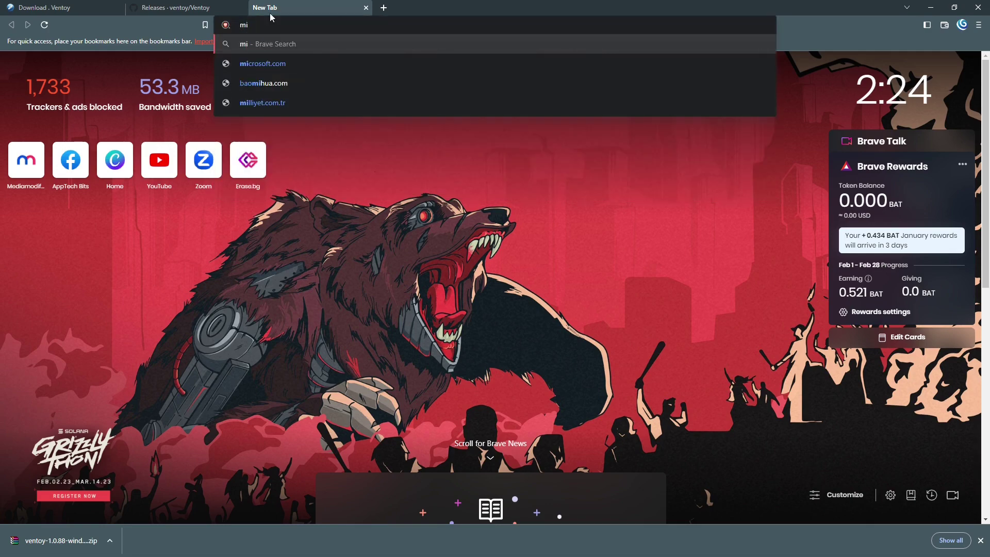
pyautogui.write('crosoft media creation tool')
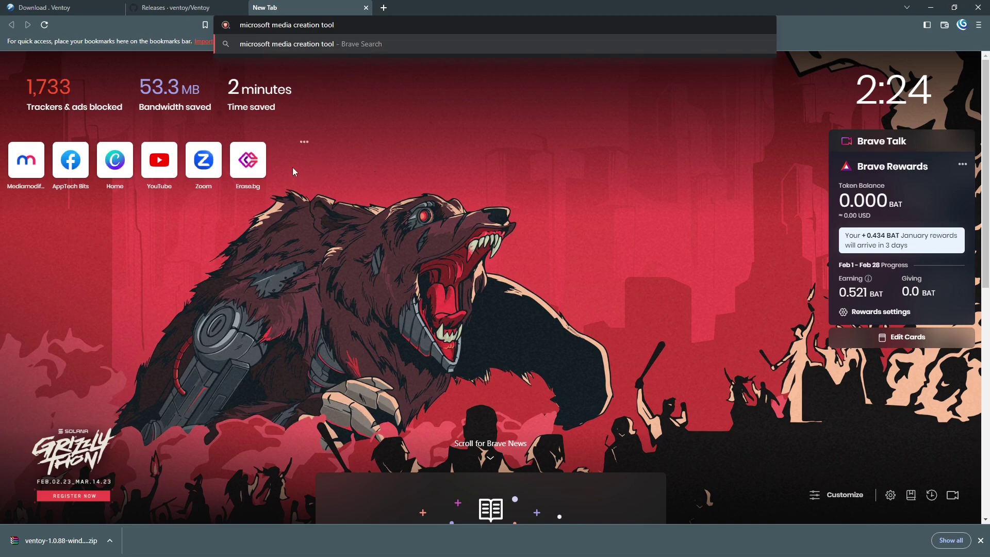
pyautogui.press('Return')
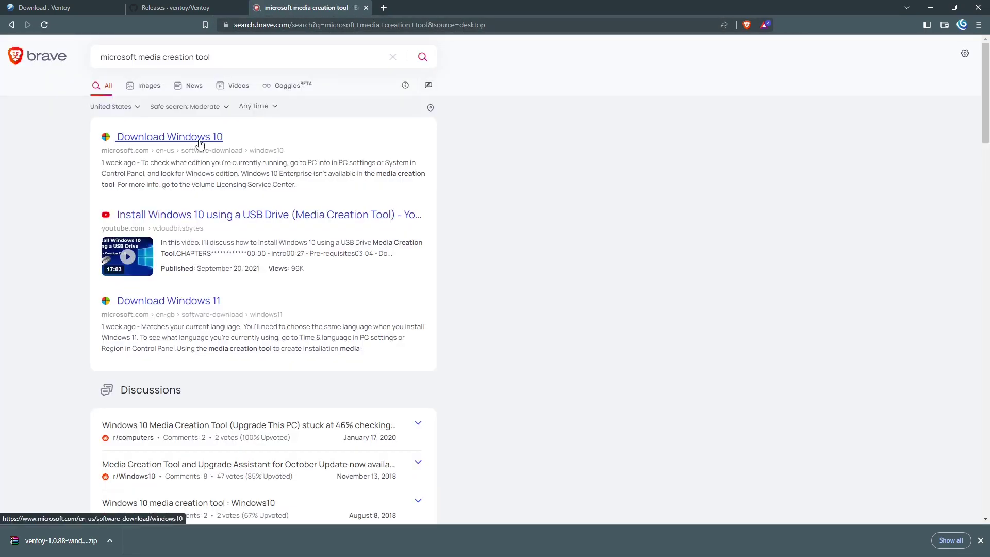
pyautogui.click(200, 140)
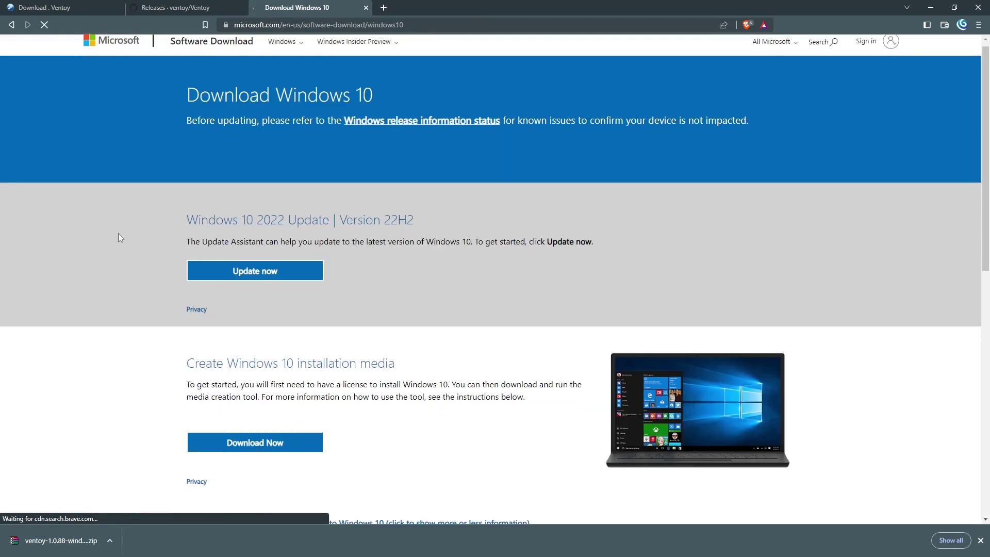
pyautogui.scroll(-3, 120, 234)
pyautogui.scroll(-6, 121, 237)
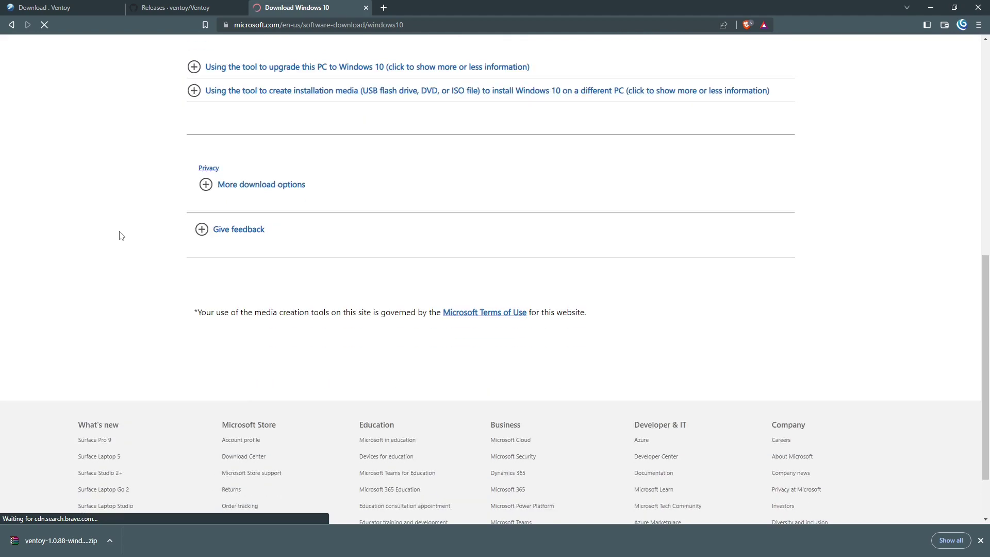
pyautogui.scroll(6, 121, 236)
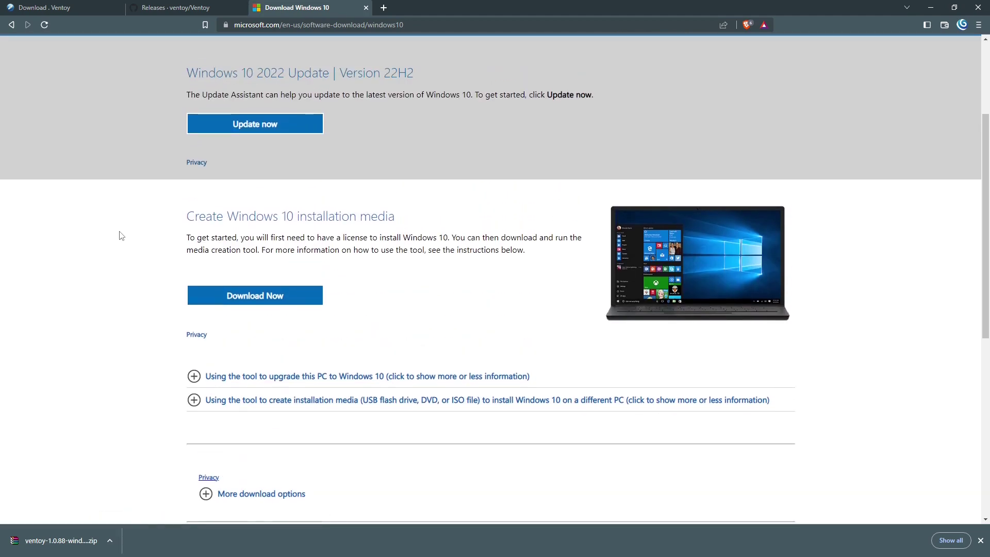
pyautogui.scroll(-1, 121, 236)
pyautogui.click(251, 247)
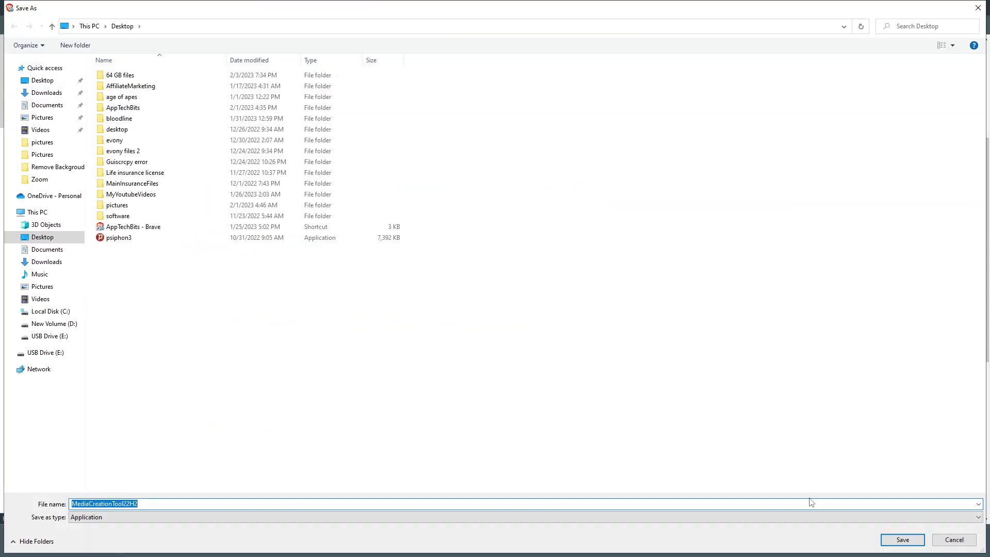
pyautogui.click(903, 540)
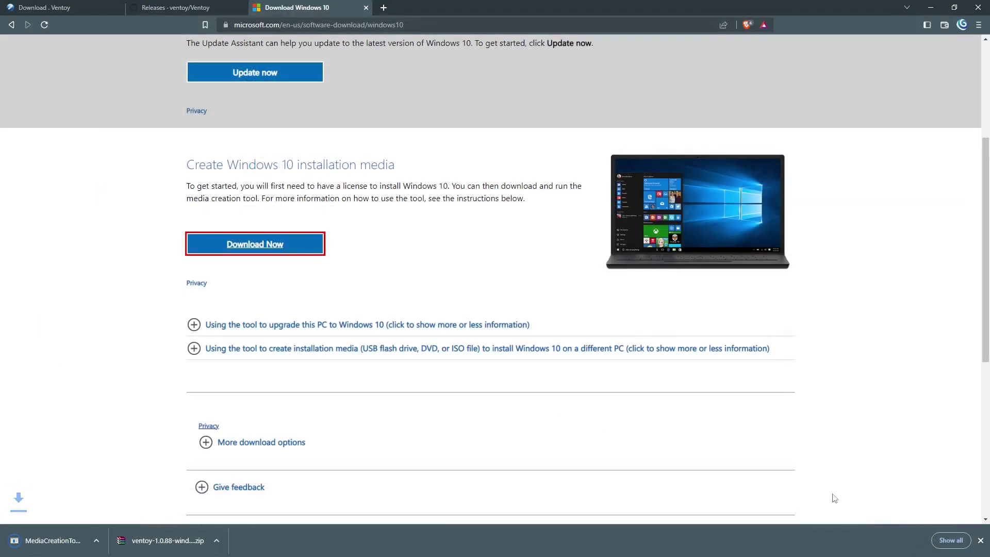
pyautogui.click(930, 8)
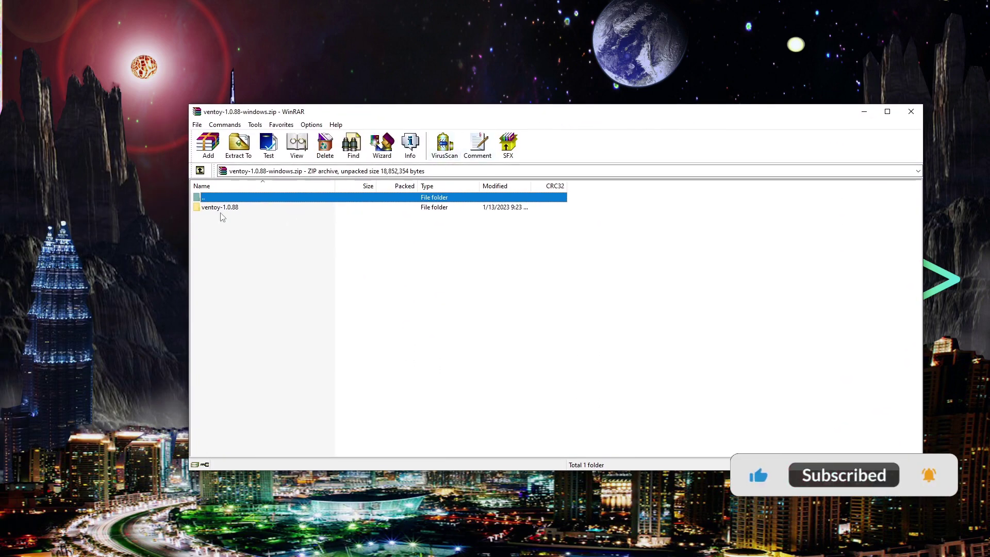
# Drag the ventoy-1.0.88 folder out of WinRAR onto the desktop, close WinRAR and open the folder
pyautogui.moveTo(221, 208); pyautogui.dragTo(145, 206)
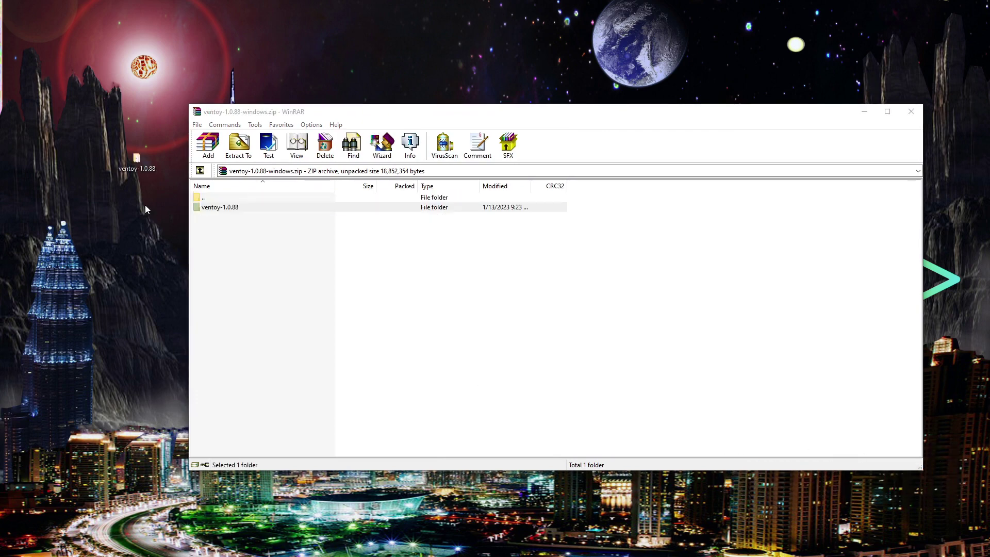
pyautogui.click(864, 112)
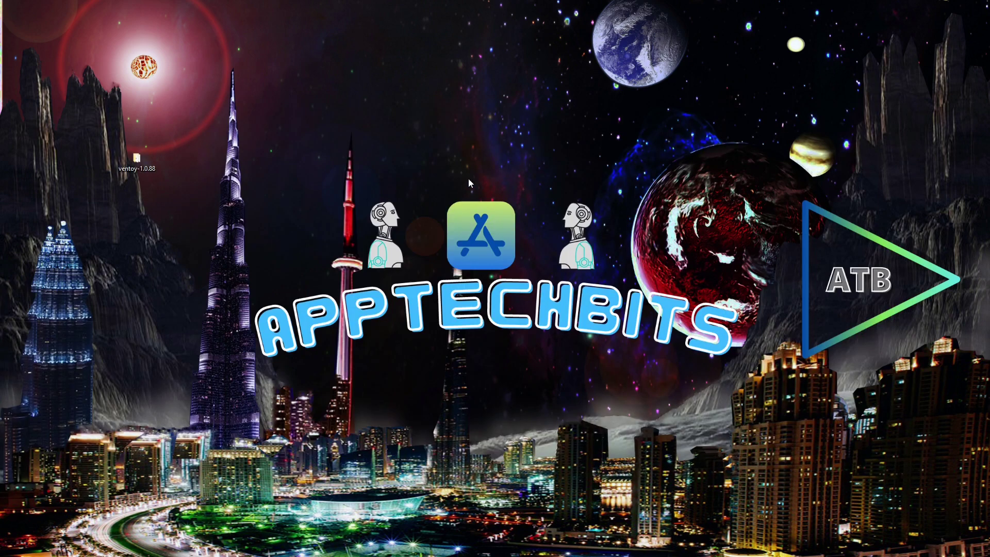
pyautogui.doubleClick(137, 159)
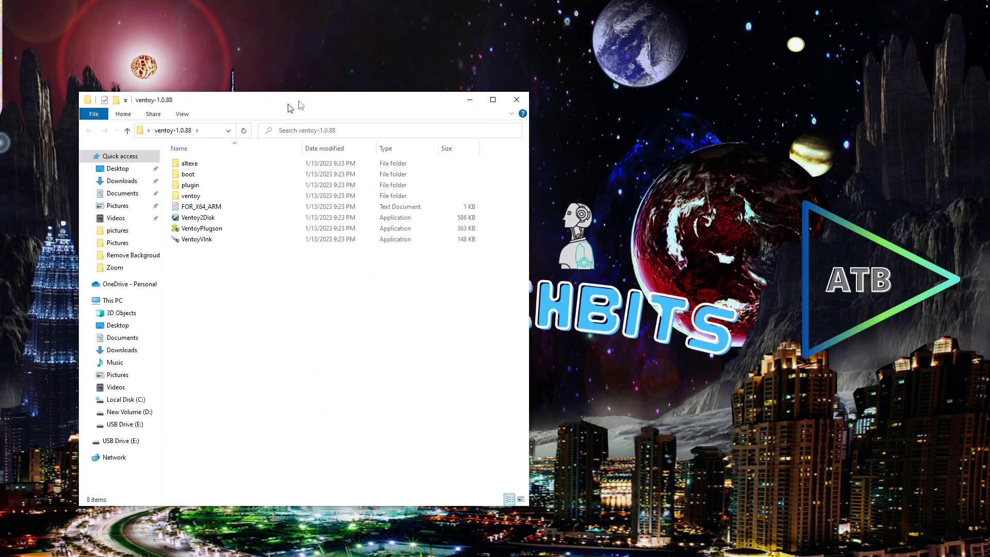
# Launch Ventoy2Disk from the ventoy-1.0.88 folder, showing the 64GB drive E: as READY
pyautogui.moveTo(283, 104); pyautogui.dragTo(441, 85)
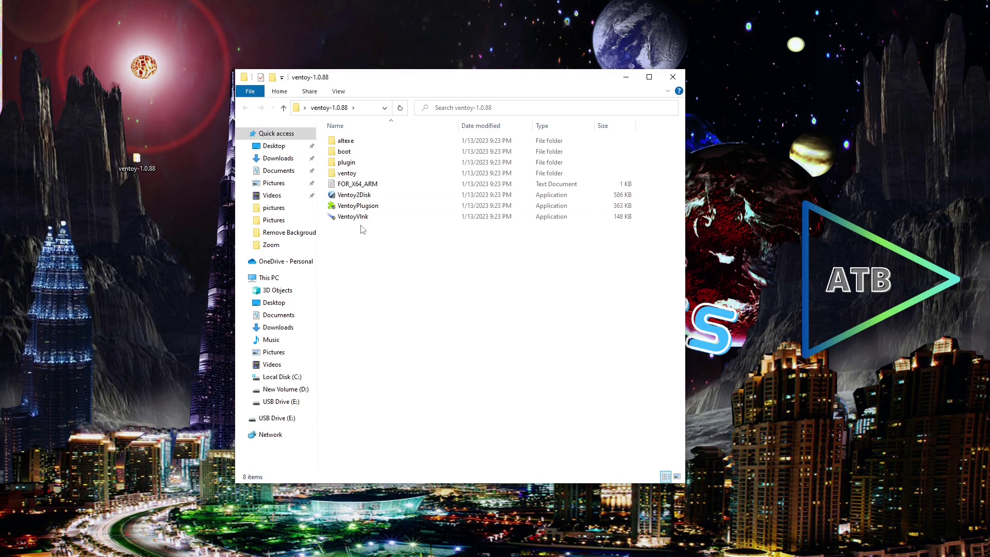
pyautogui.doubleClick(361, 198)
pyautogui.moveTo(383, 206); pyautogui.dragTo(526, 205)
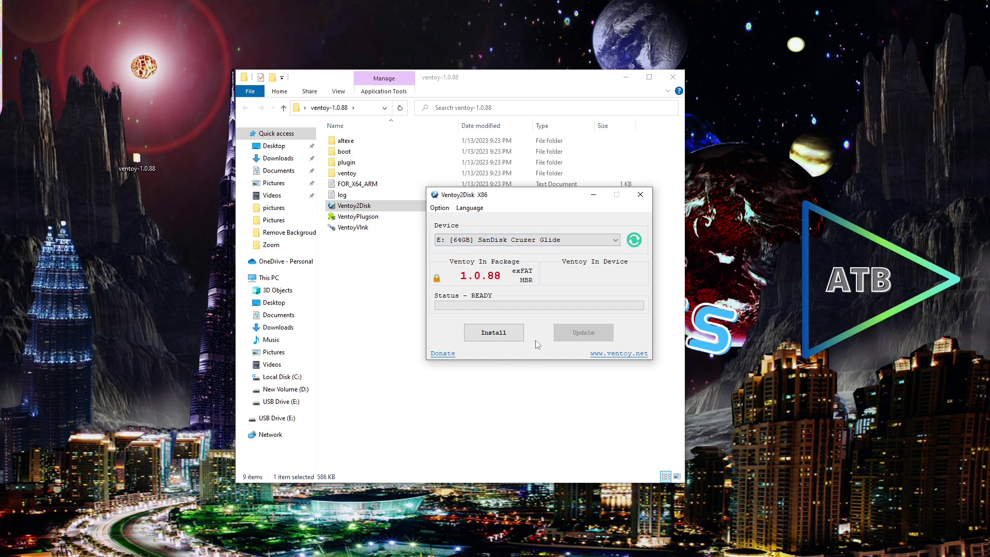
# Install Ventoy on the 64GB SanDisk drive through both format warnings, then close Ventoy2Disk and the folder
pyautogui.click(495, 339)
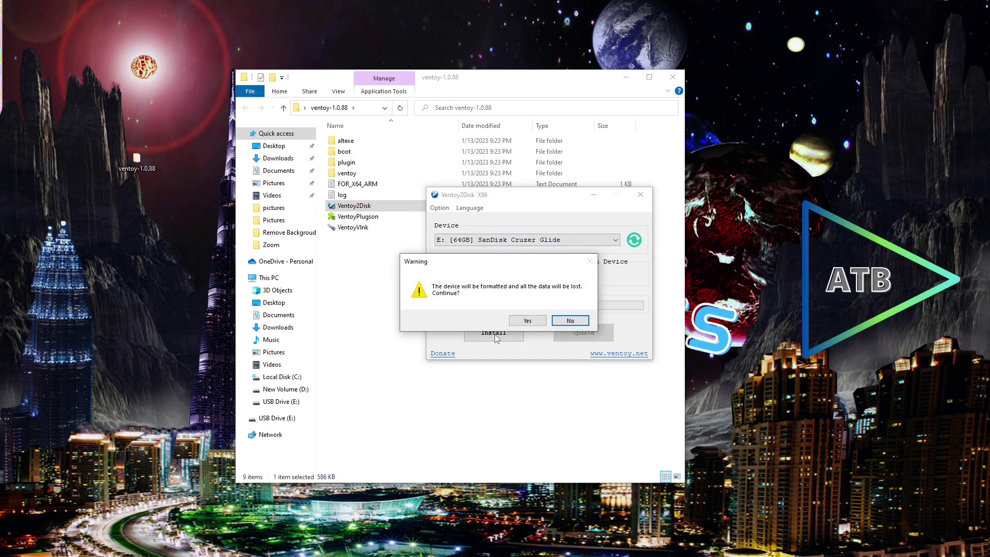
pyautogui.click(527, 321)
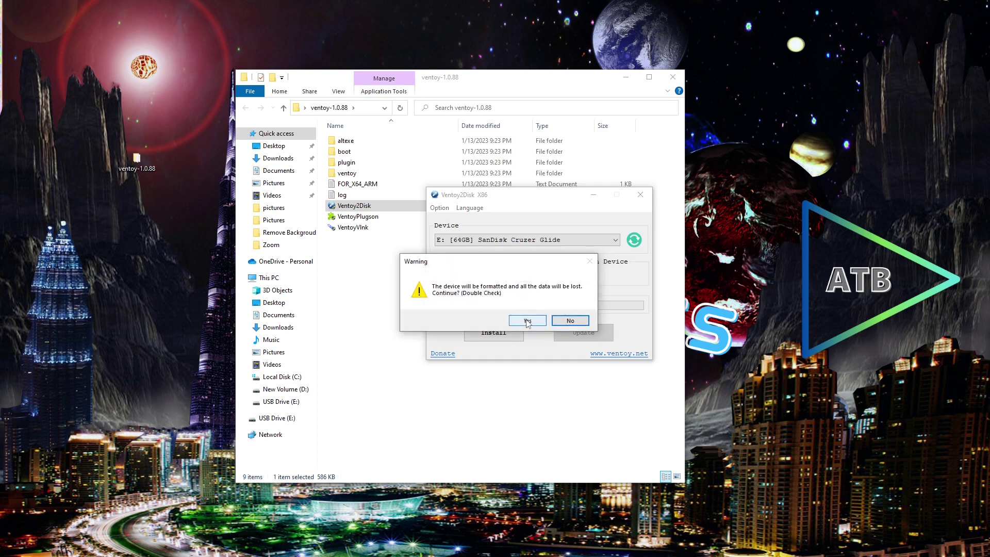
pyautogui.click(527, 320)
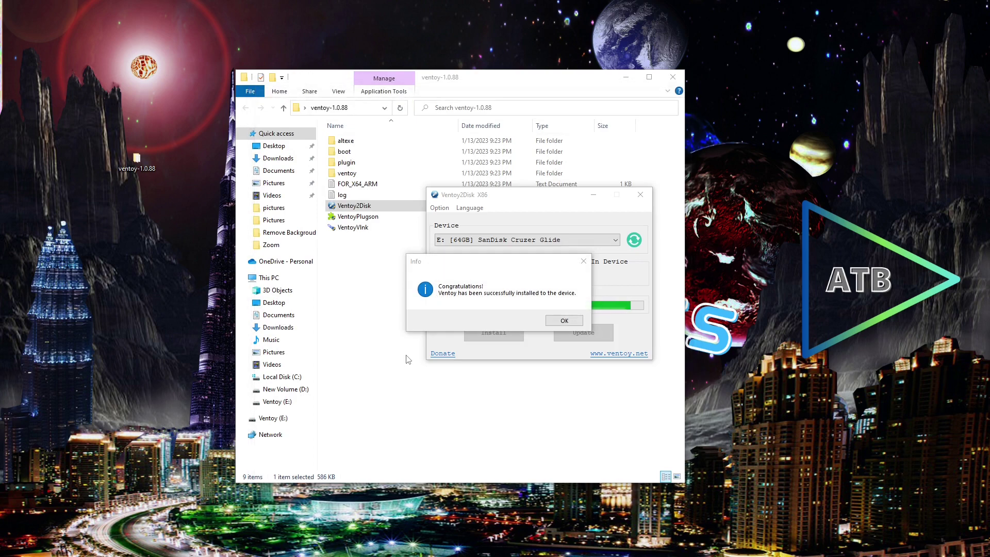
pyautogui.click(558, 320)
pyautogui.click(641, 194)
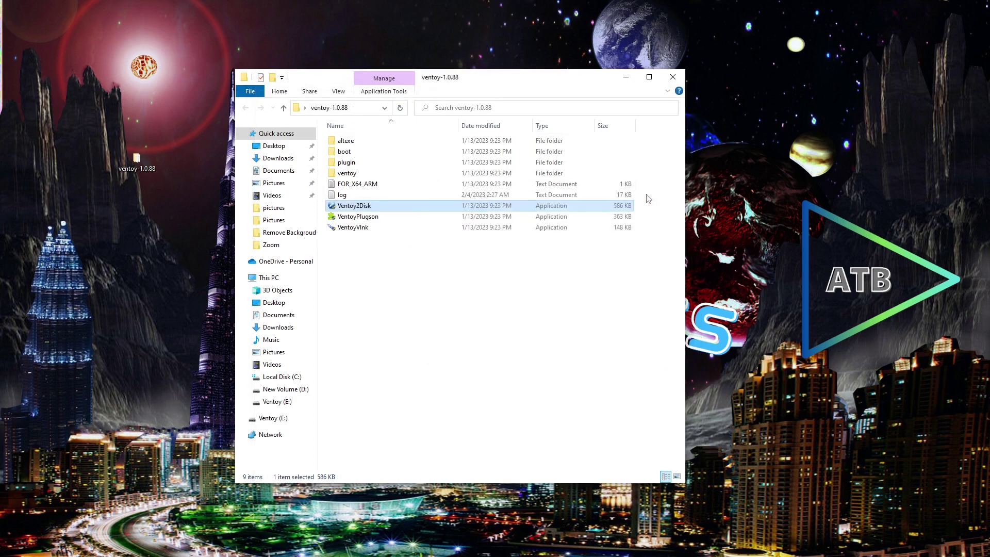
pyautogui.click(673, 77)
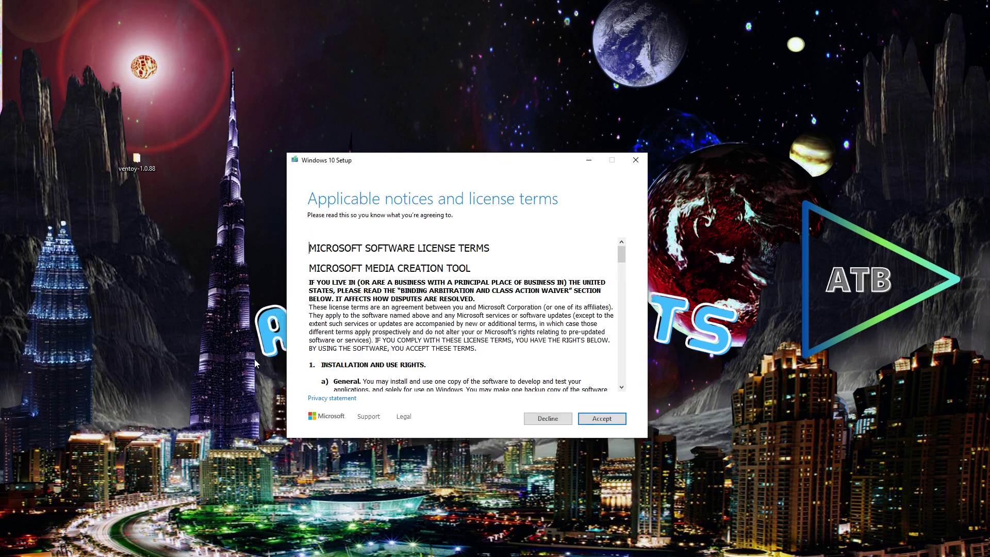
# Scroll through the Windows 10 Setup license terms and accept them
pyautogui.scroll(-3, 449, 344)
pyautogui.scroll(-5, 449, 344)
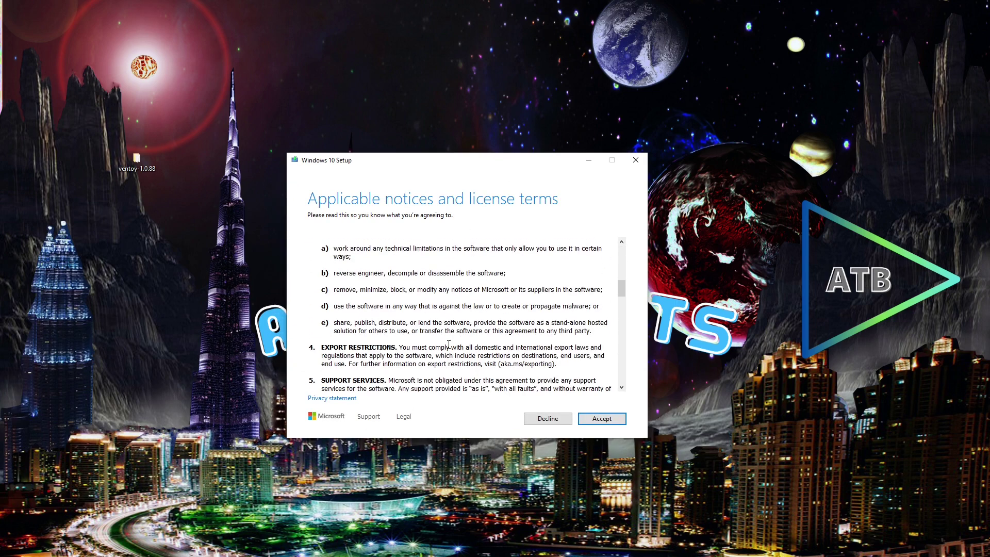
pyautogui.scroll(-5, 448, 344)
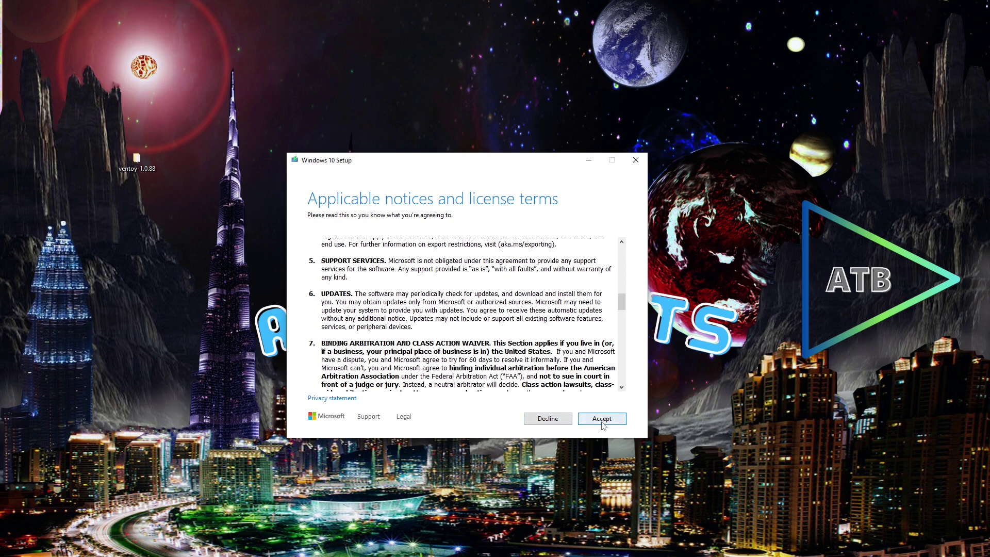
pyautogui.click(602, 420)
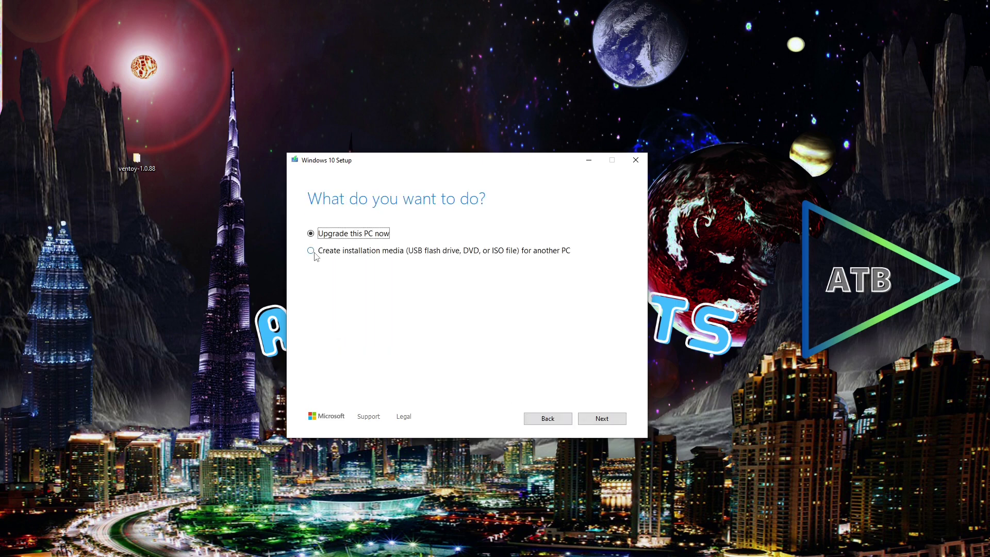
# Choose to create installation media with the architecture set to Both instead of the recommended options
pyautogui.click(356, 252)
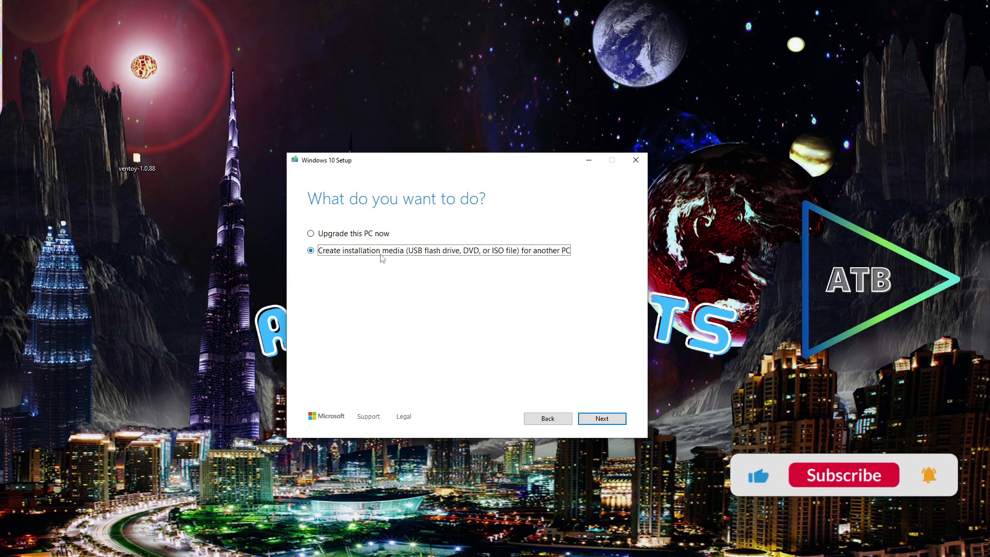
pyautogui.click(601, 418)
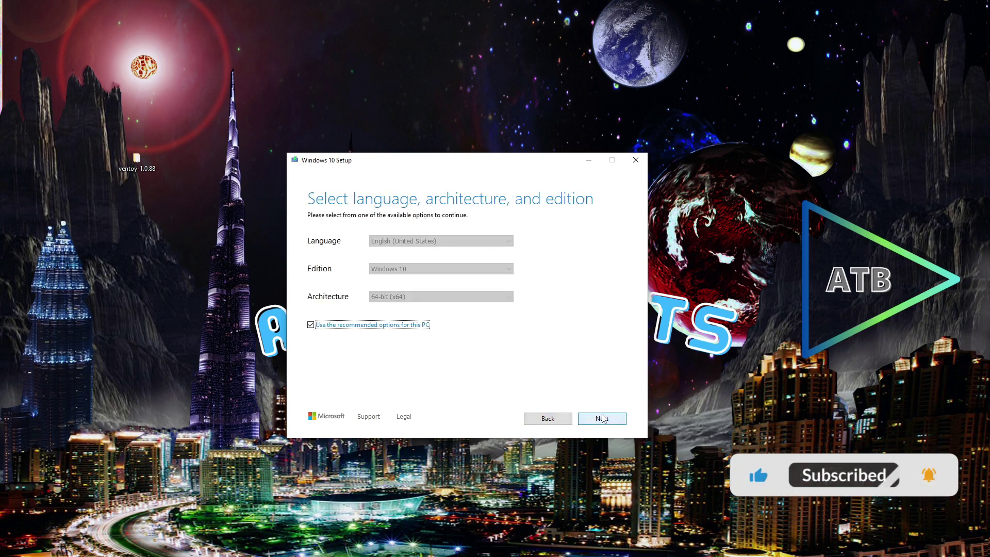
pyautogui.click(311, 326)
pyautogui.click(428, 296)
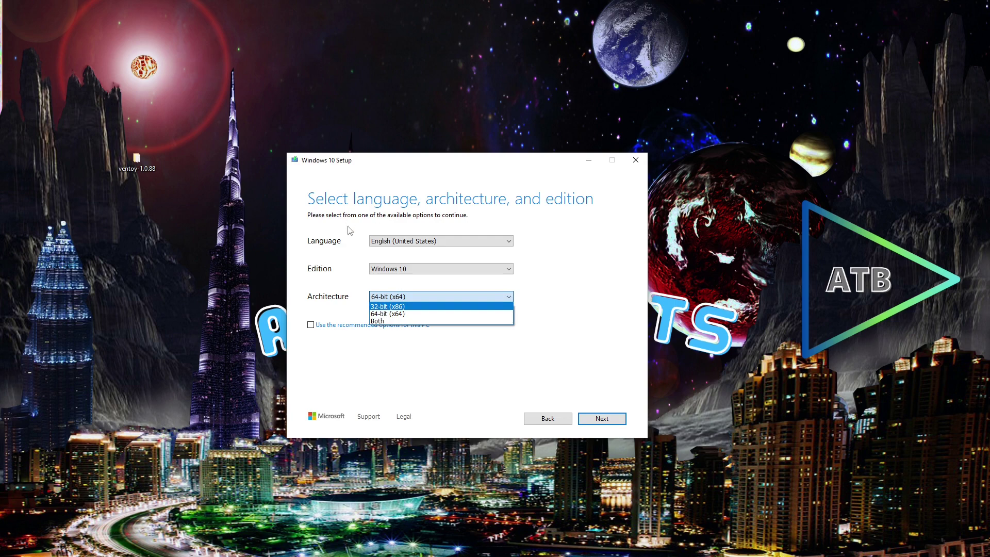
pyautogui.click(375, 321)
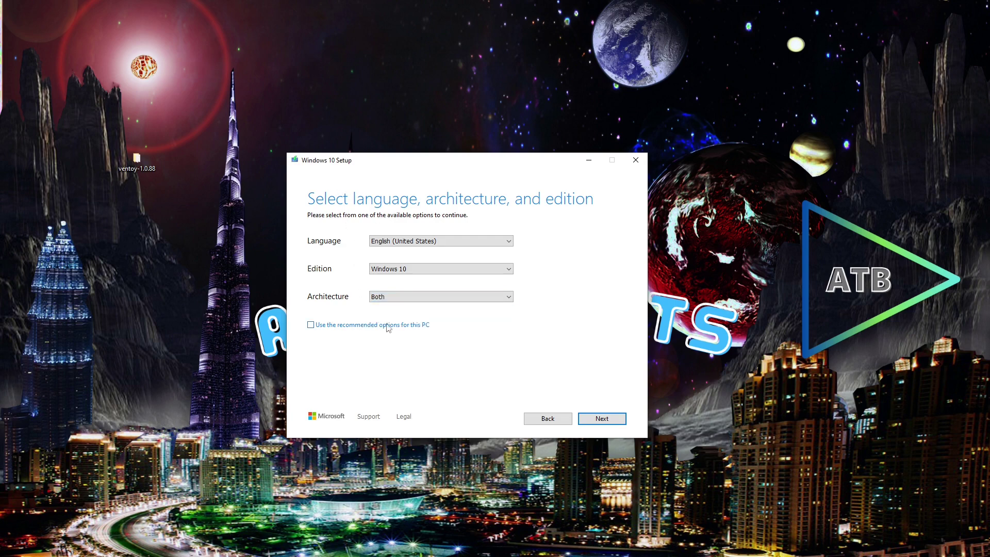
pyautogui.click(601, 418)
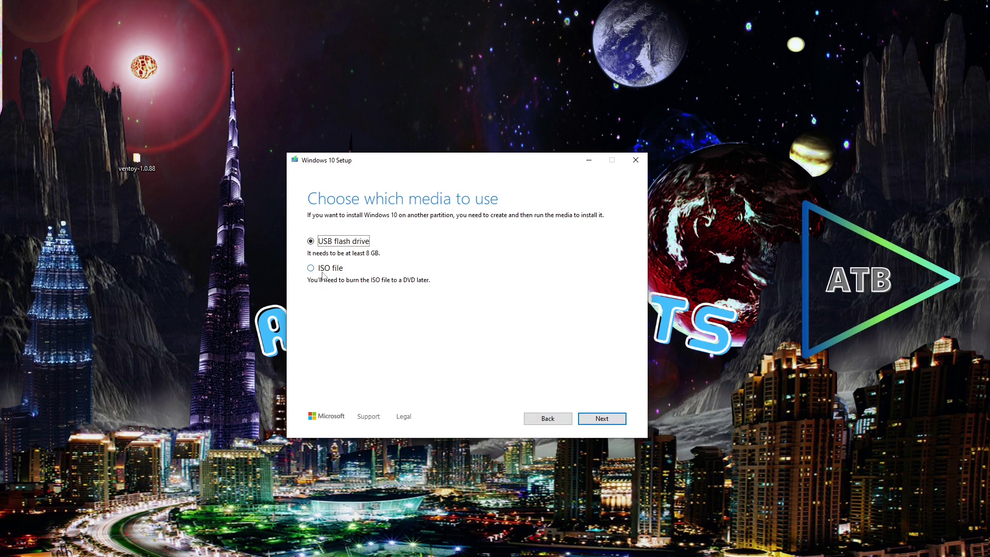
# Save the Windows 10 ISO file to the Desktop as Windows.iso and finish setup
pyautogui.click(322, 272)
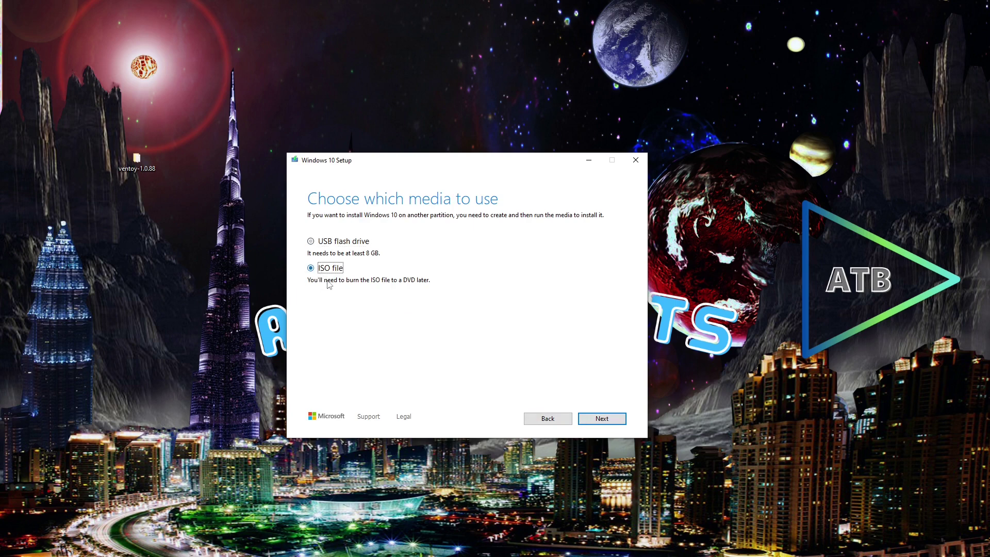
pyautogui.click(603, 418)
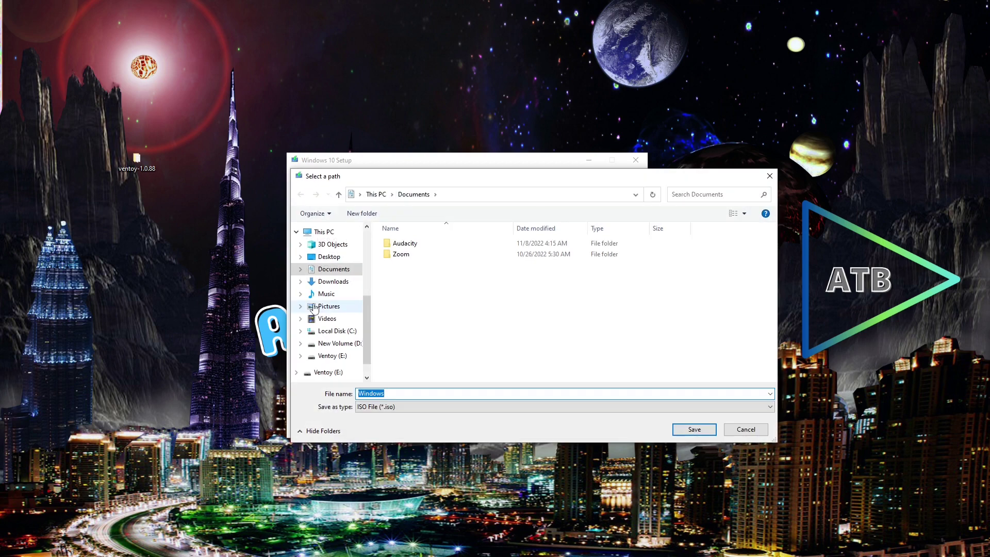
pyautogui.click(324, 256)
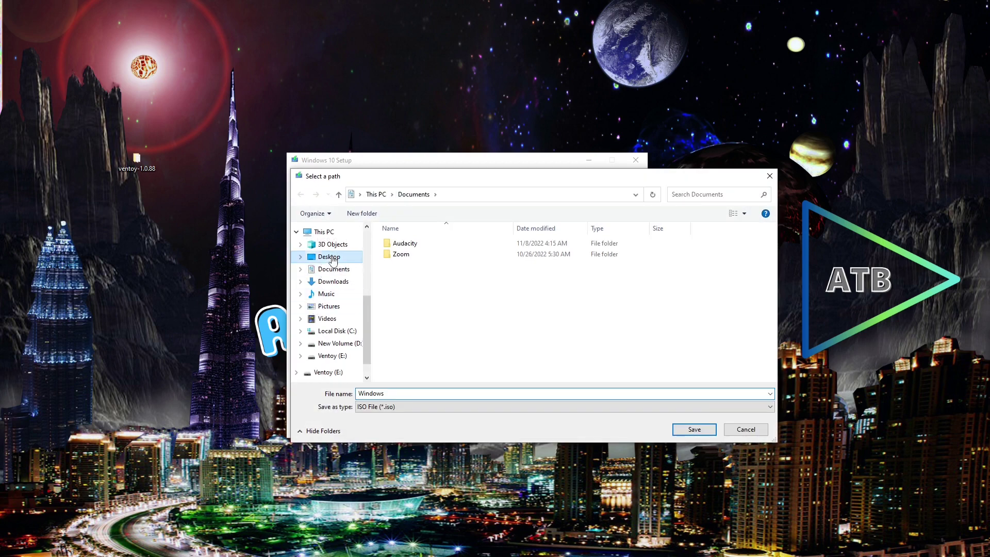
pyautogui.click(694, 429)
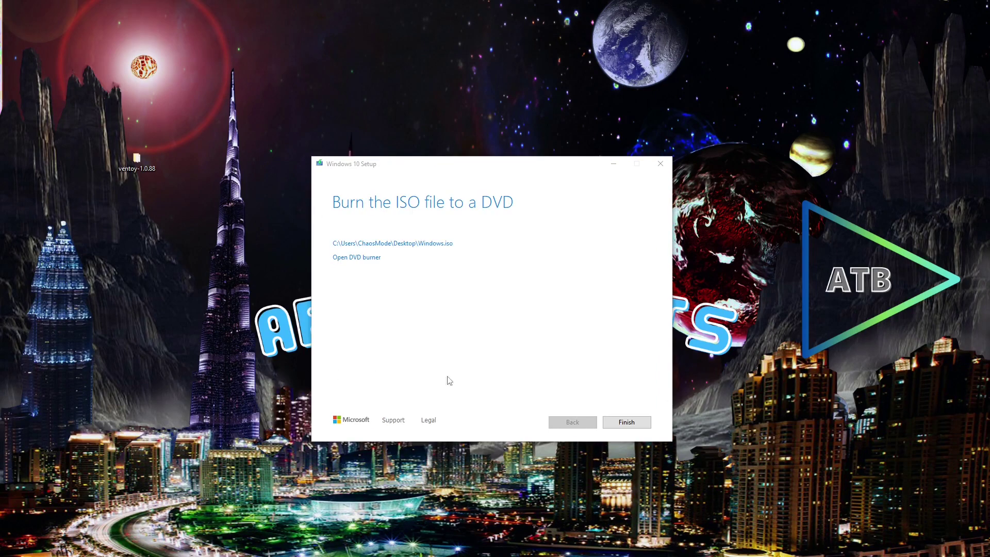
pyautogui.click(633, 425)
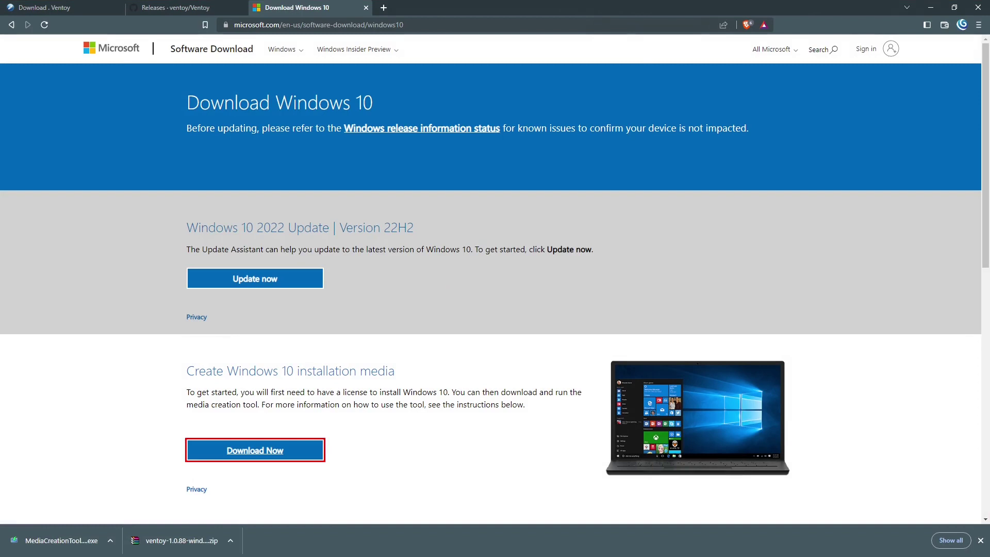
pyautogui.click(211, 49)
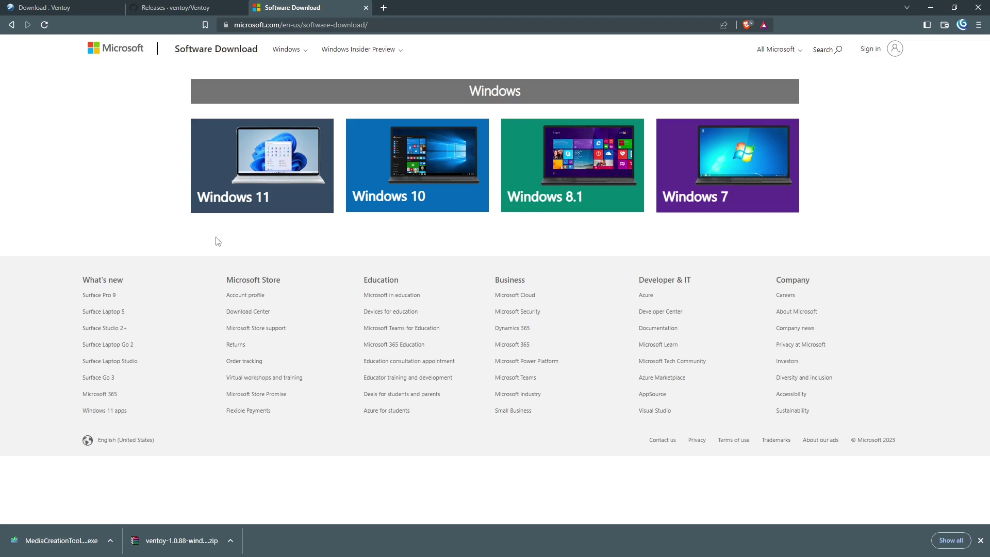
# Select the Windows 11 multi-edition x64 ISO in English (United States) on Microsoft's Windows 11 page
pyautogui.click(255, 178)
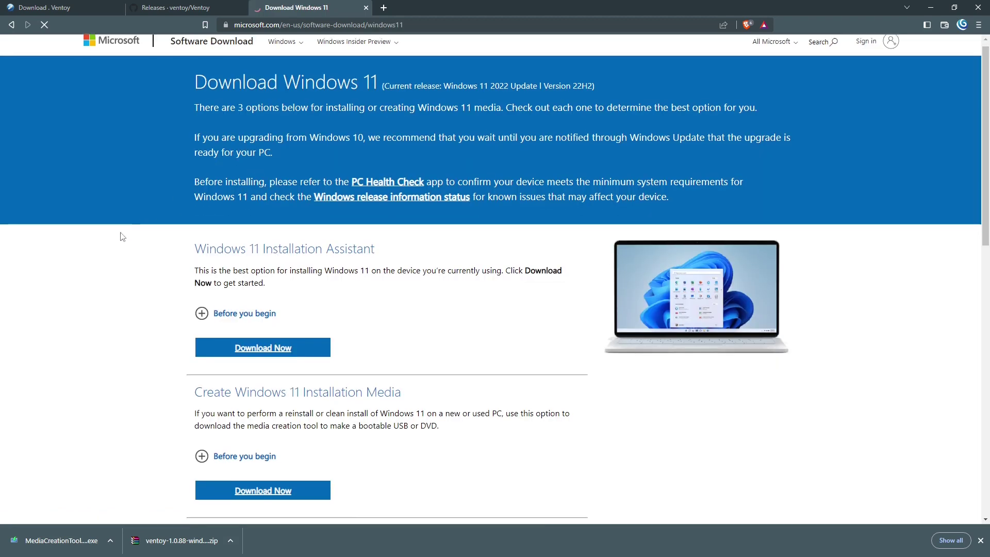
pyautogui.scroll(-4, 124, 232)
pyautogui.scroll(-1, 127, 226)
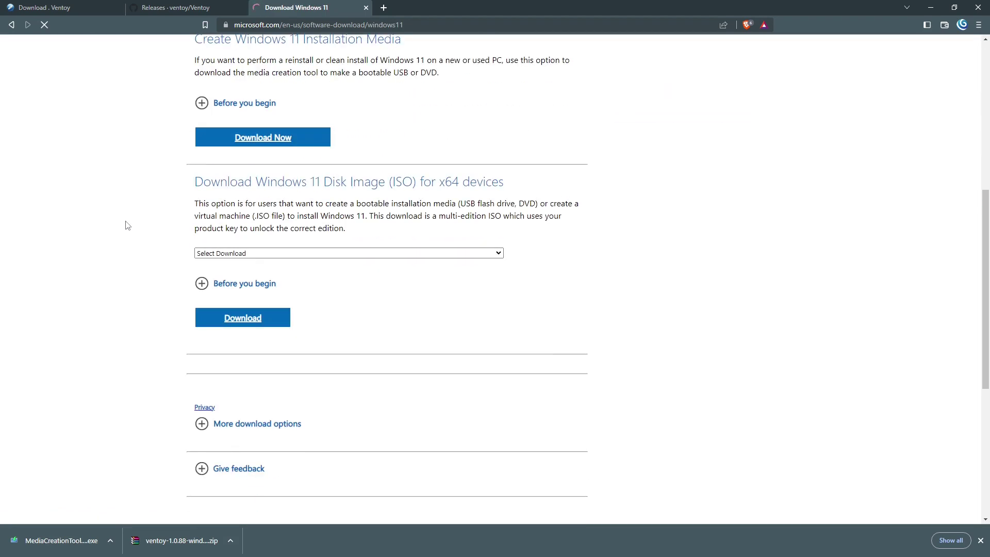
pyautogui.click(470, 255)
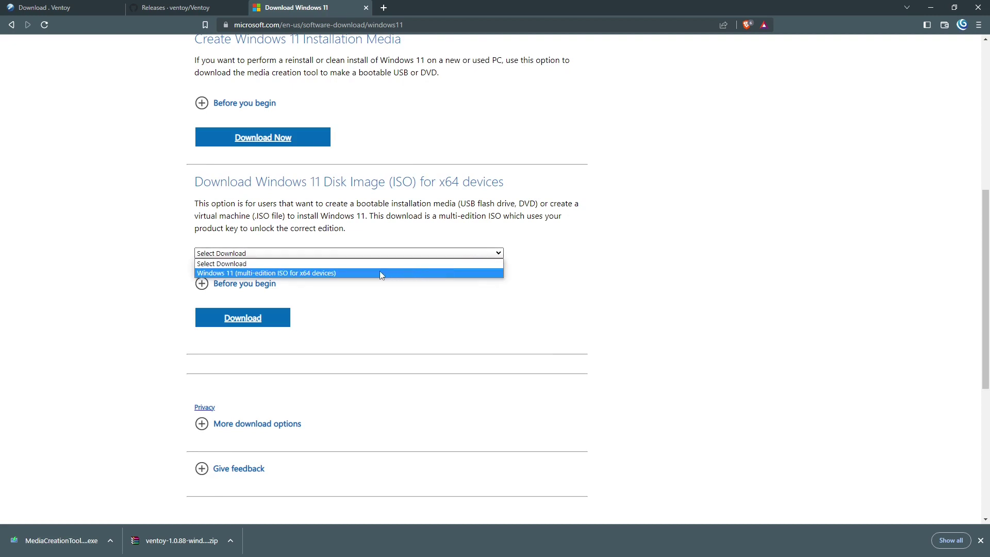
pyautogui.click(379, 273)
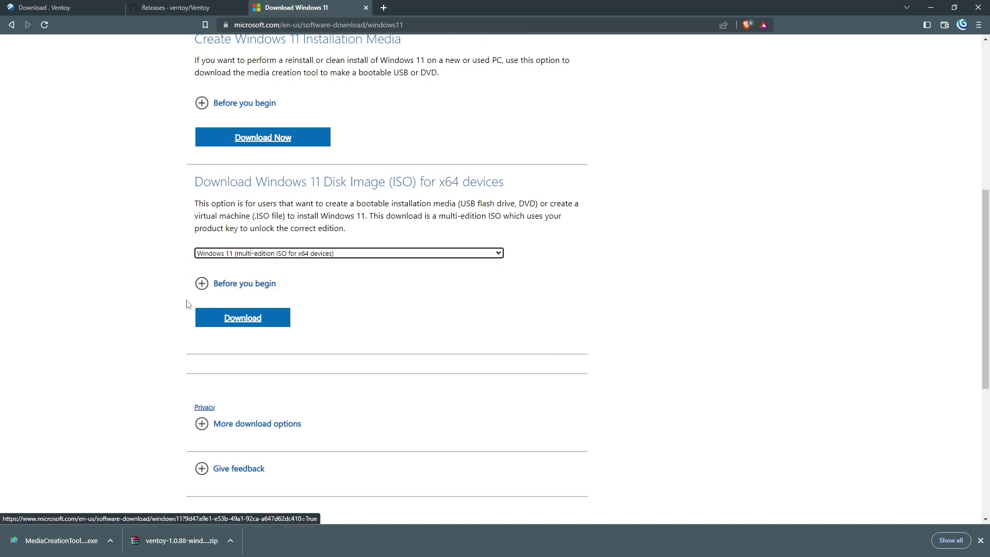
pyautogui.click(242, 320)
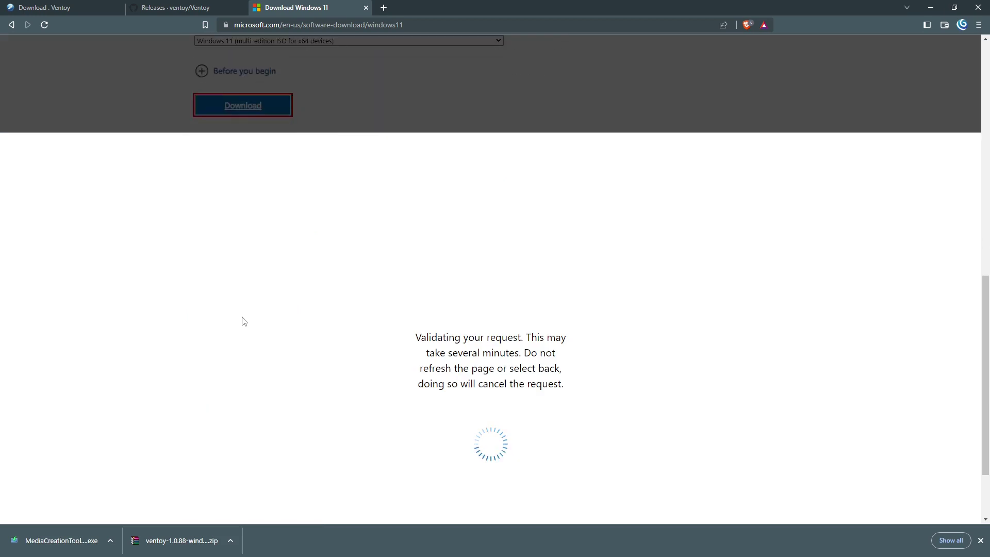
pyautogui.scroll(4, 233, 292)
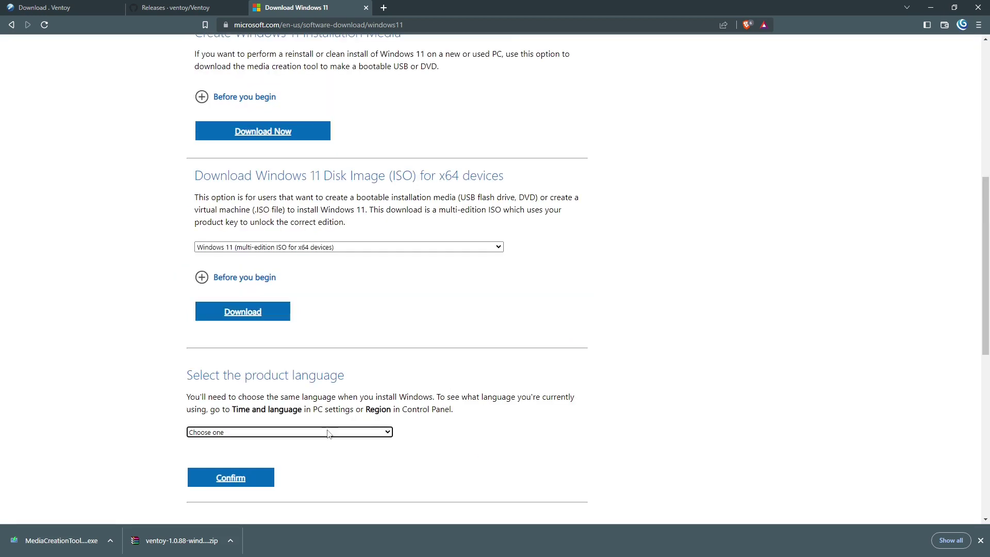
pyautogui.click(376, 432)
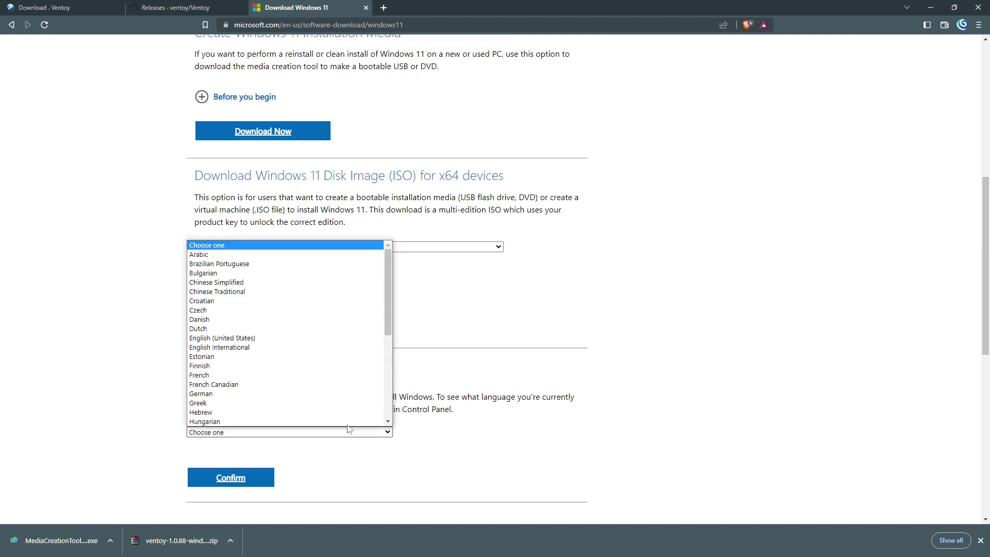
pyautogui.click(261, 339)
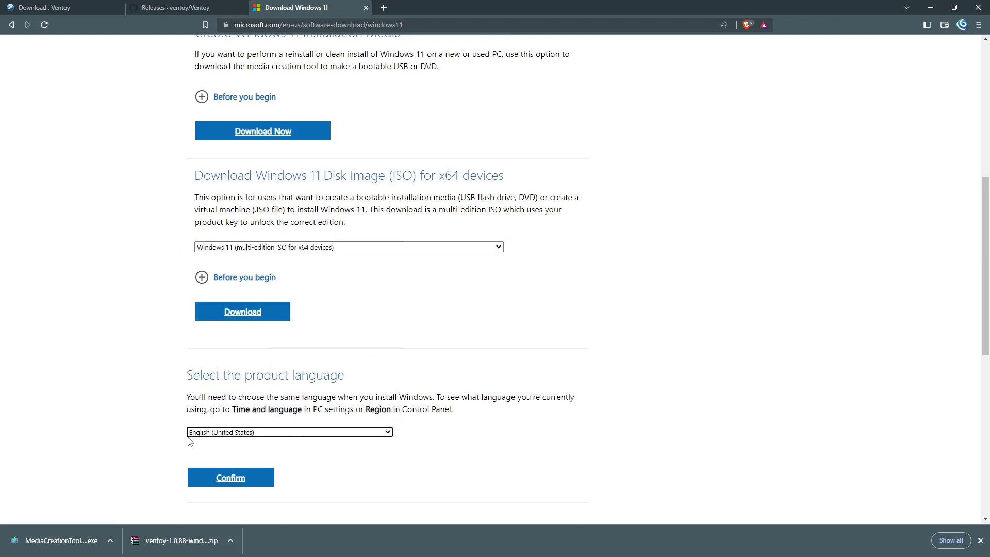
pyautogui.click(237, 478)
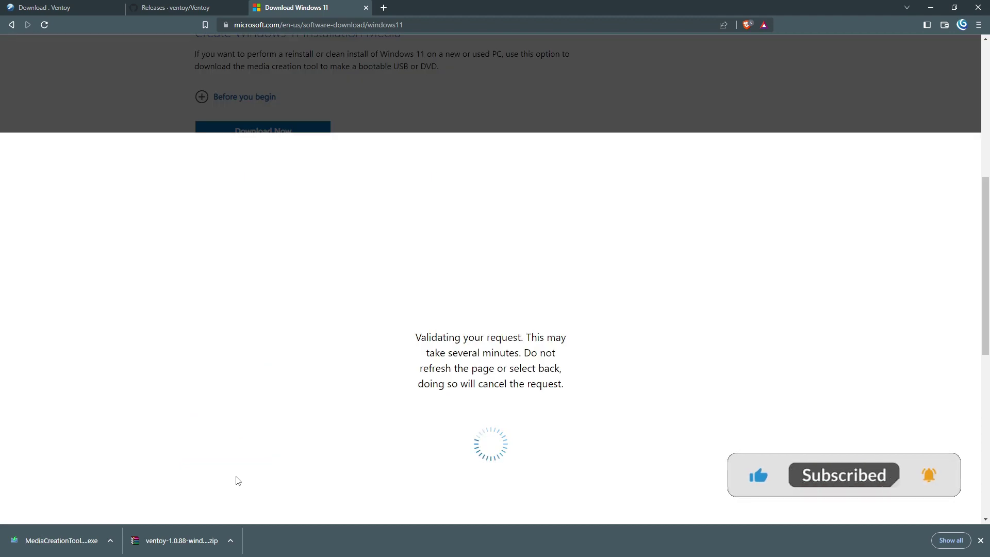
# Download and save the Windows 11 64-bit ISO, then return to the Software Download page
pyautogui.scroll(-1, 236, 476)
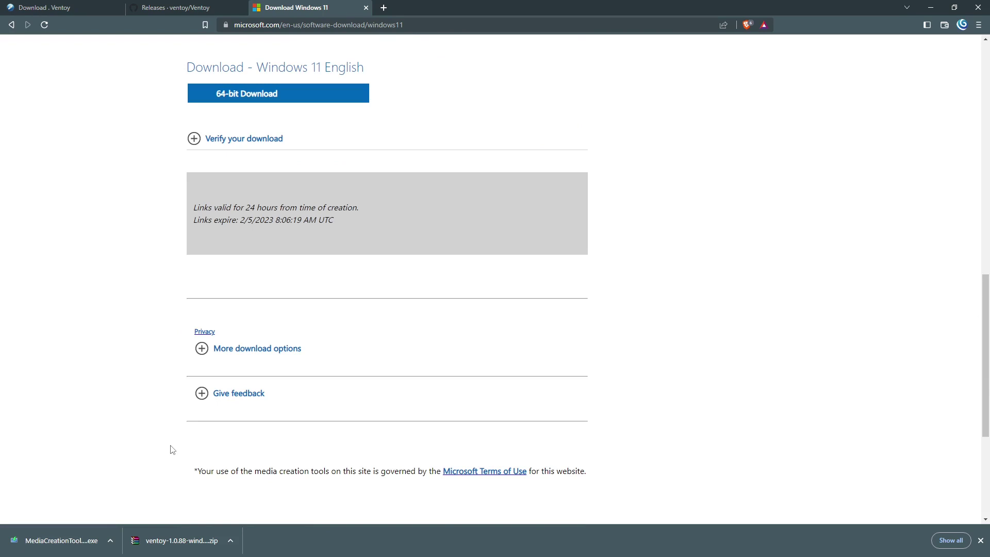
pyautogui.scroll(3, 171, 450)
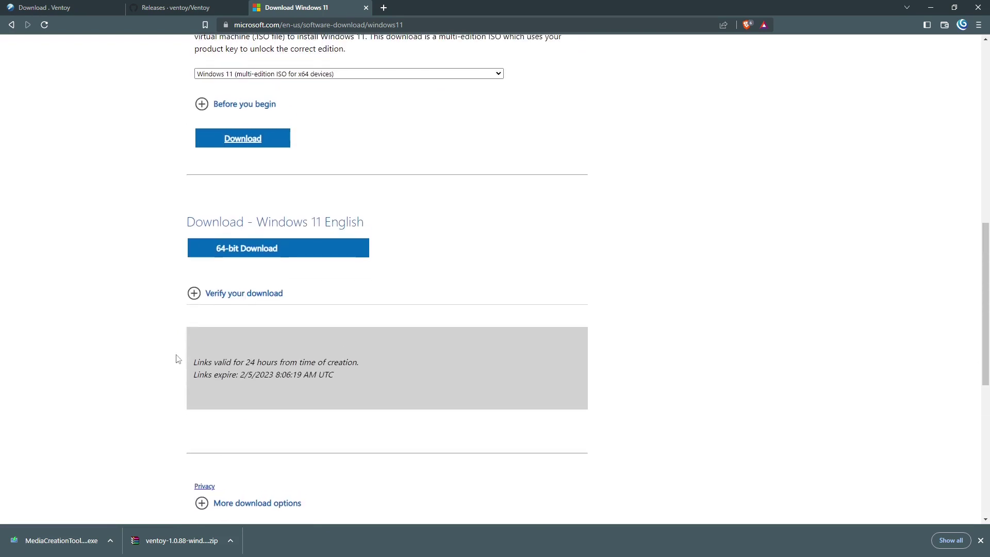
pyautogui.click(251, 250)
pyautogui.click(901, 540)
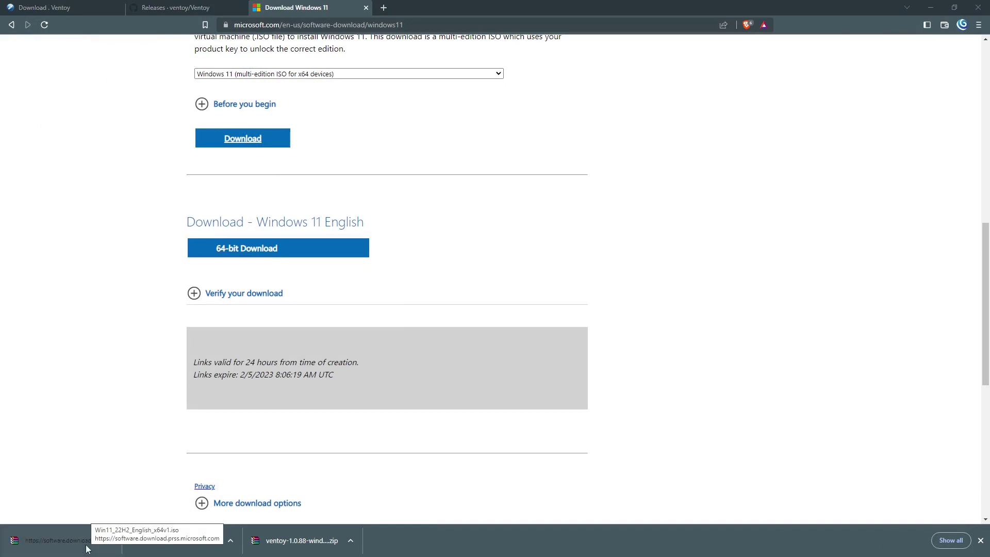
pyautogui.scroll(7, 187, 388)
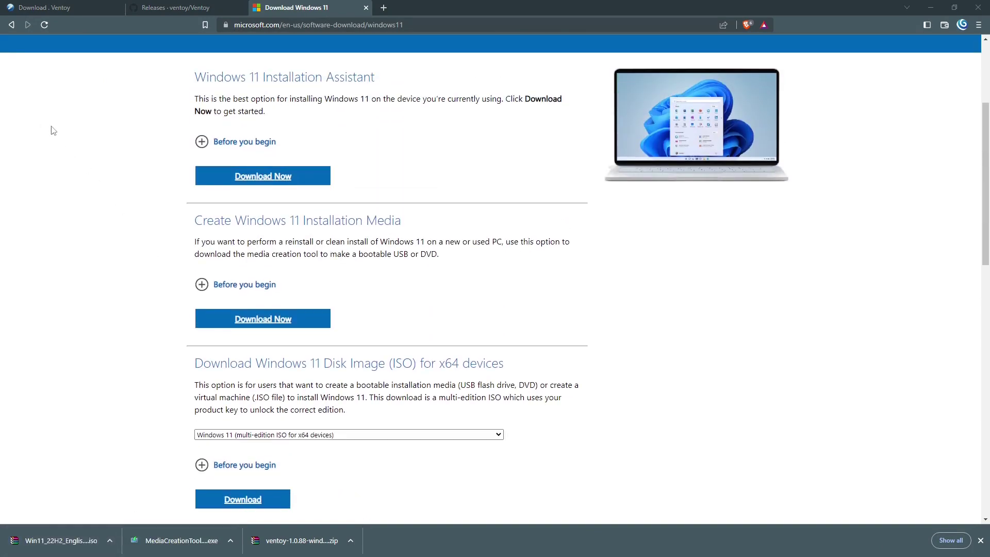
pyautogui.click(13, 28)
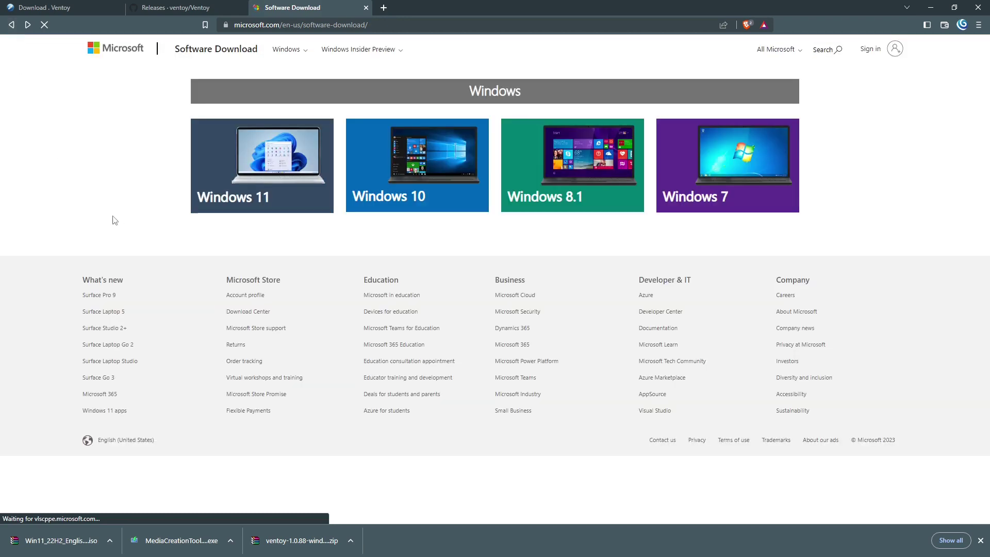
pyautogui.click(384, 8)
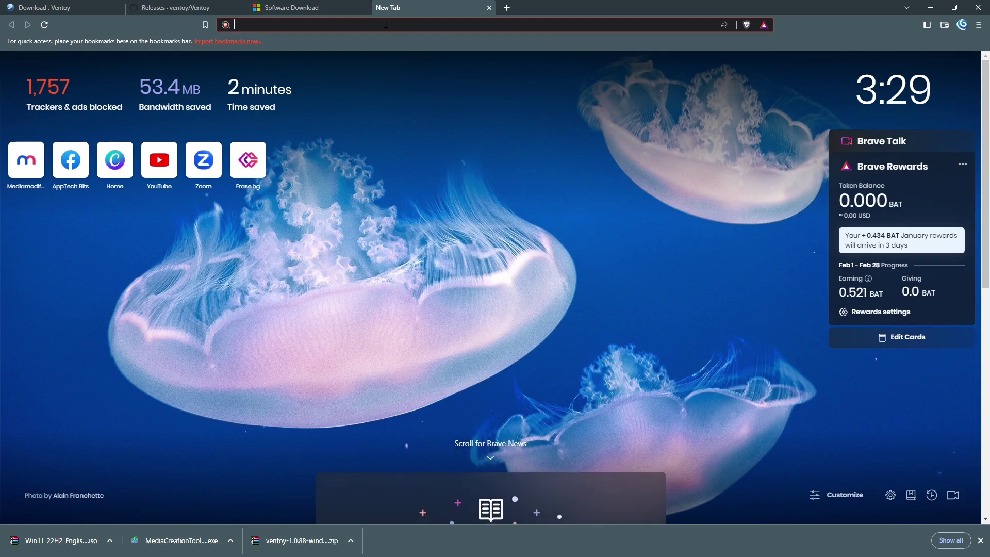
# Search 'linux' and reach Ubuntu's site via linux.org's Download Linux page, accepting cookies
pyautogui.write('l')
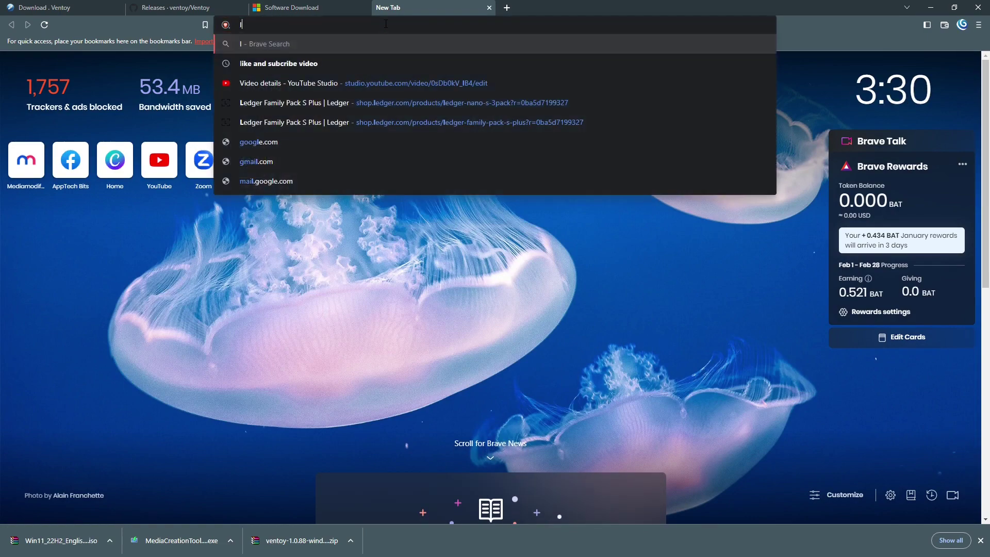
pyautogui.write('inux')
pyautogui.press('Return')
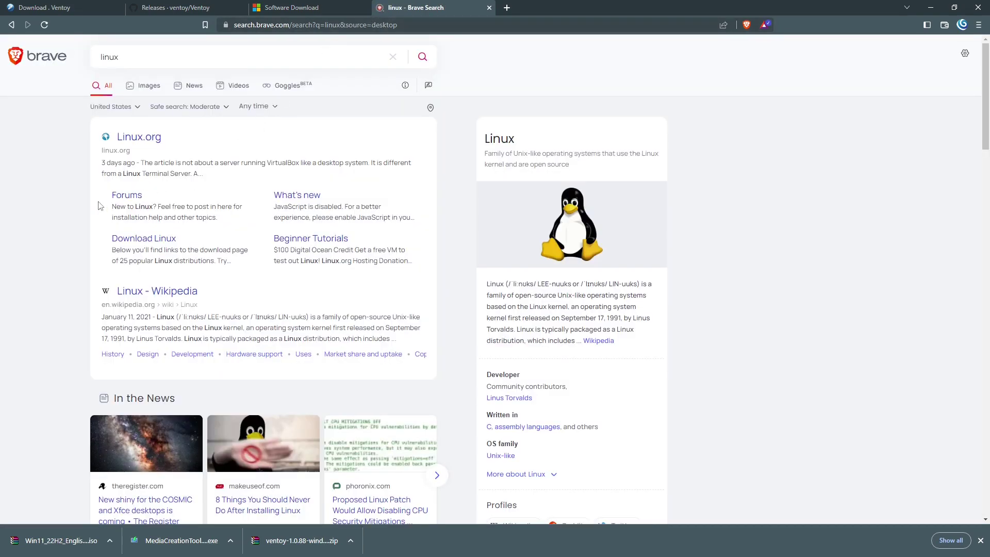
pyautogui.click(143, 238)
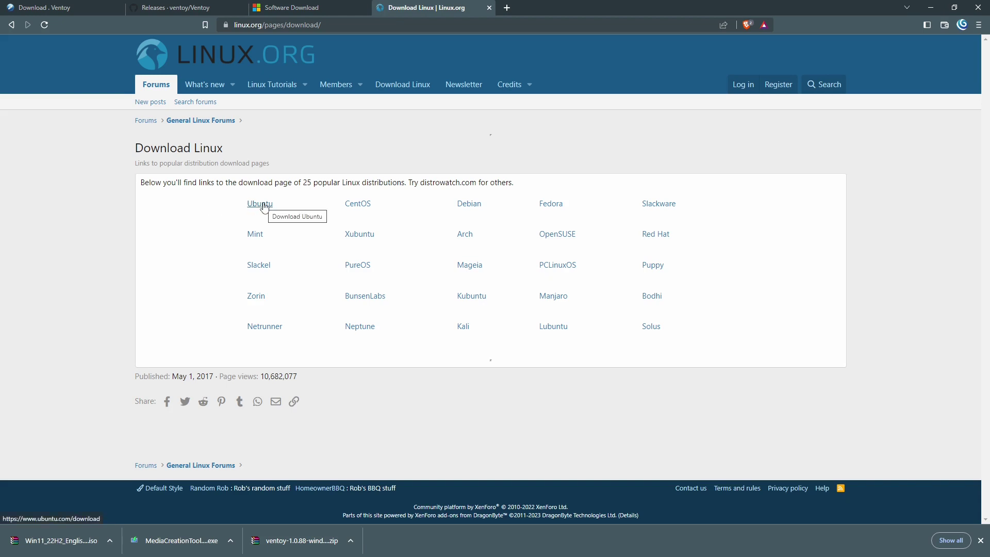
pyautogui.click(263, 205)
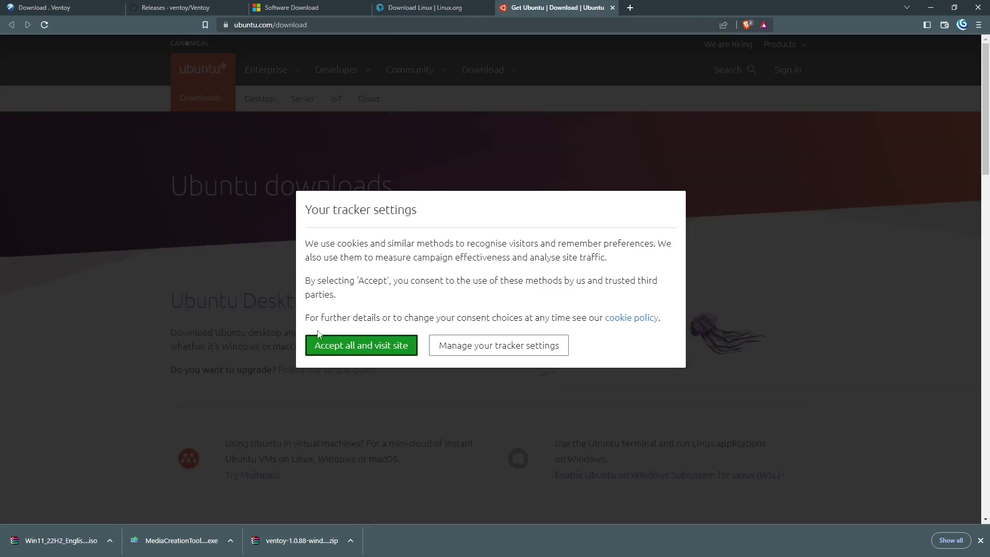
pyautogui.click(373, 347)
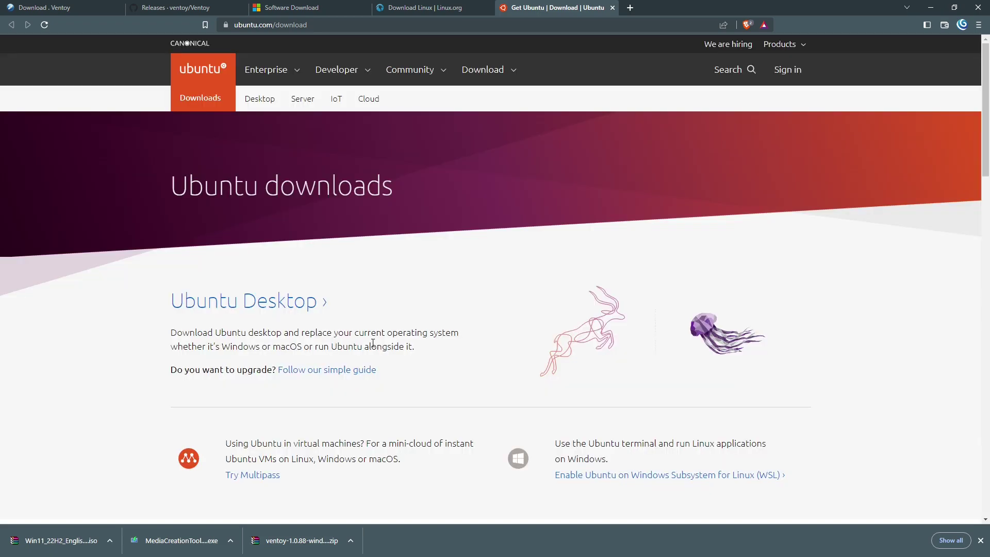
# Download the Ubuntu 22.04.1 LTS desktop ISO and save it to the Desktop
pyautogui.click(228, 298)
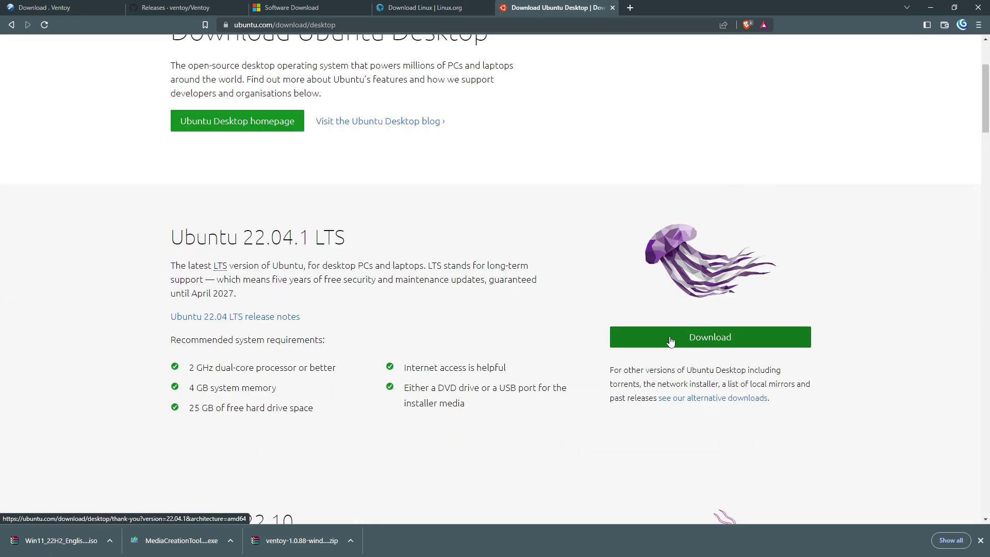
pyautogui.click(670, 340)
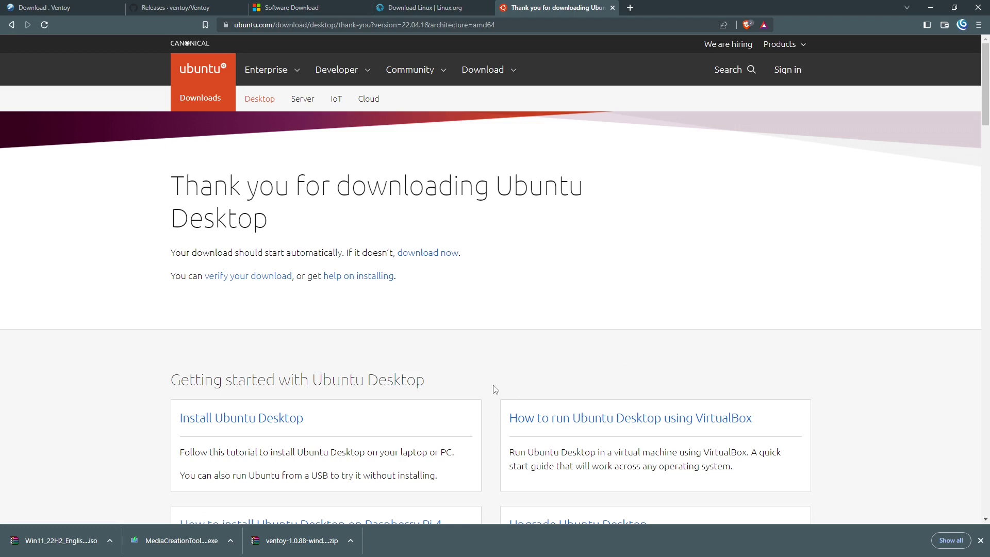
pyautogui.scroll(-3, 511, 379)
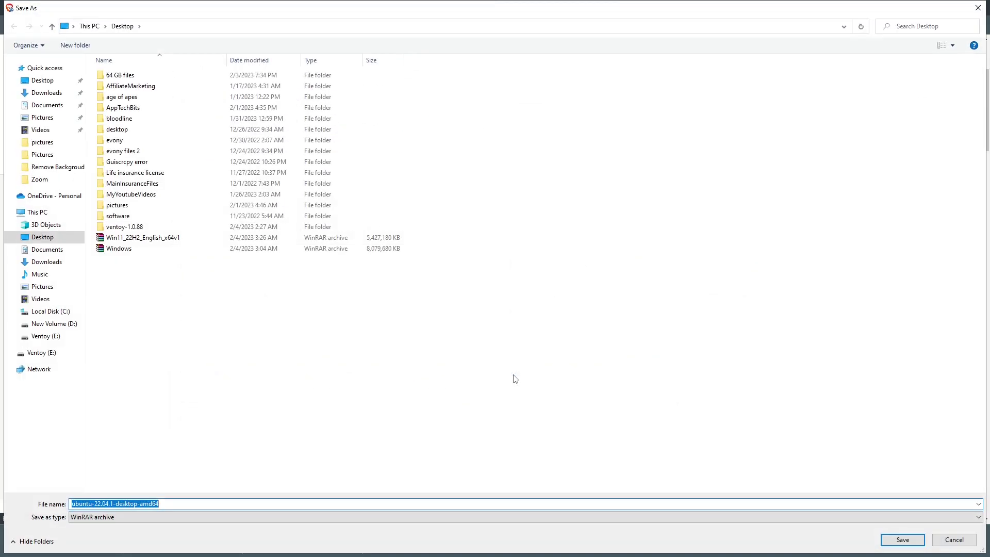
pyautogui.click(903, 540)
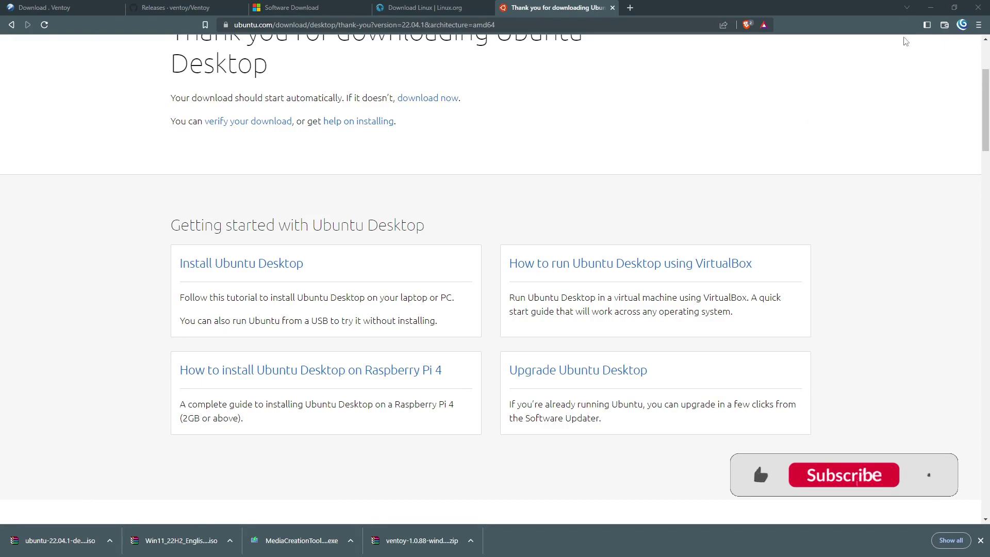
# Place the Win11, Ubuntu and Windows ISO image files on the desktop
pyautogui.click(929, 7)
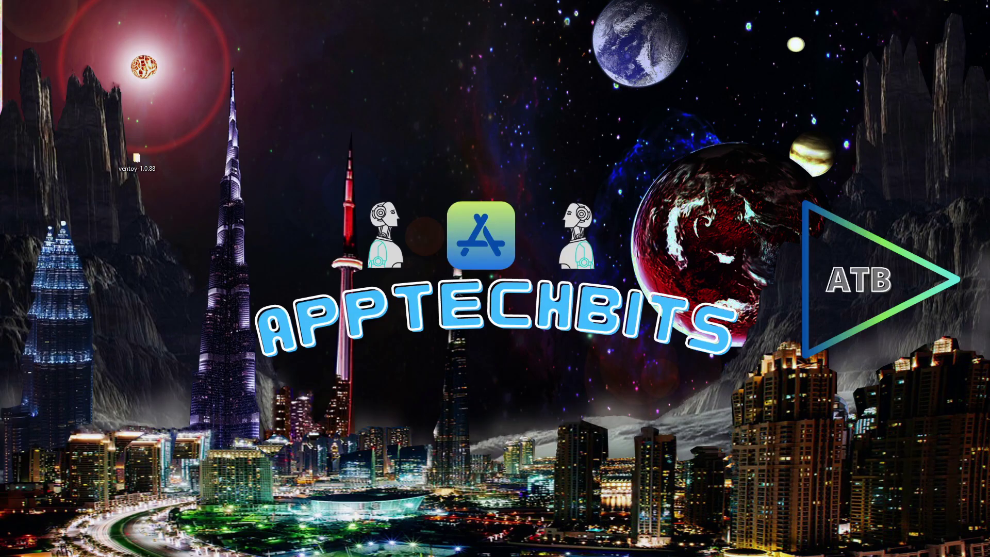
pyautogui.moveTo(112, 380); pyautogui.dragTo(201, 164)
pyautogui.moveTo(302, 230); pyautogui.dragTo(250, 177)
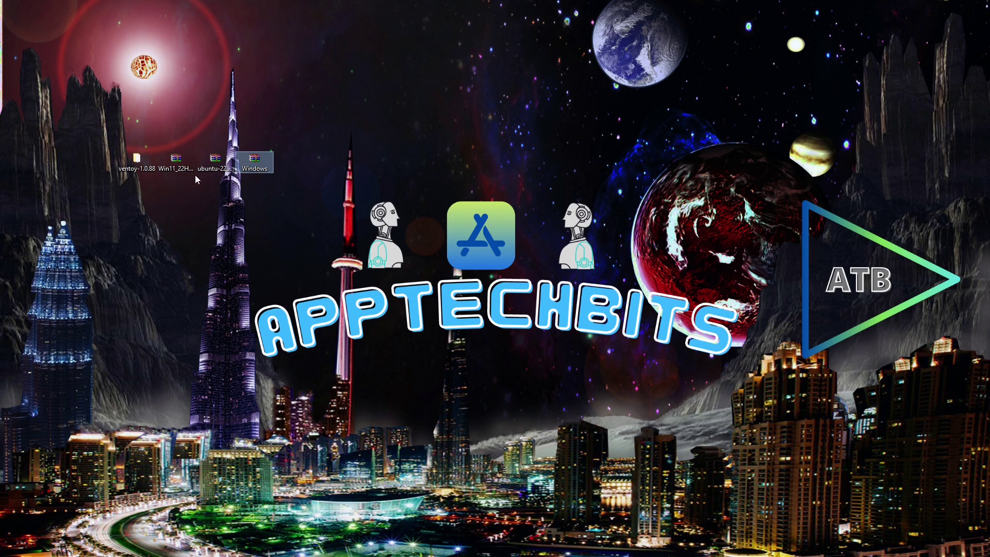
# Copy the three image files from the desktop into the Ventoy (E:) drive
pyautogui.press('super+e')
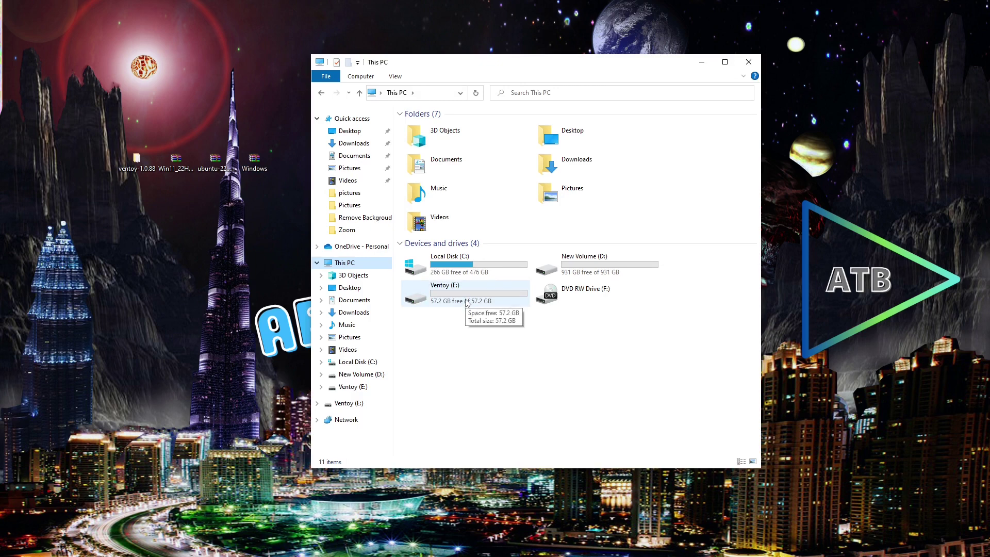
pyautogui.doubleClick(467, 303)
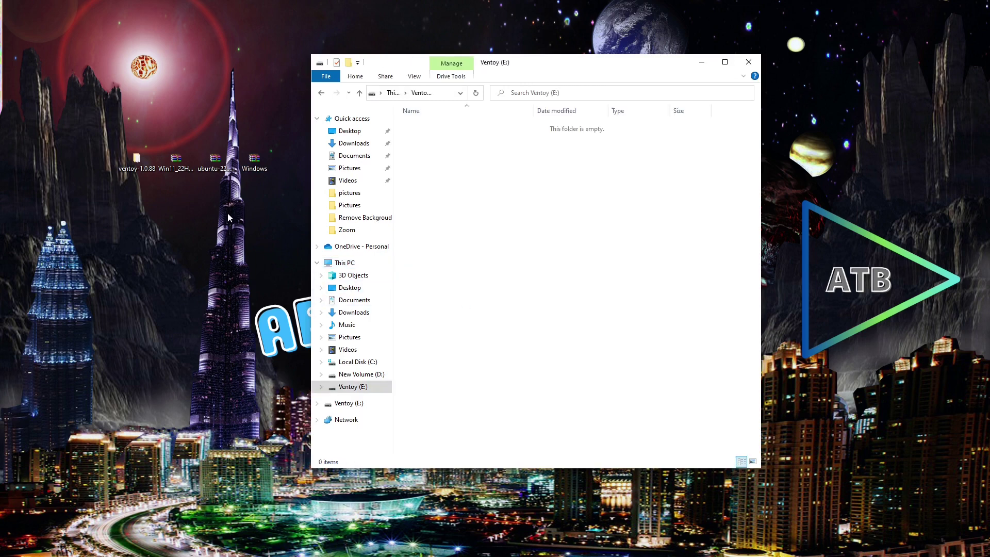
pyautogui.moveTo(262, 188); pyautogui.dragTo(181, 163)
pyautogui.rightClick(180, 162)
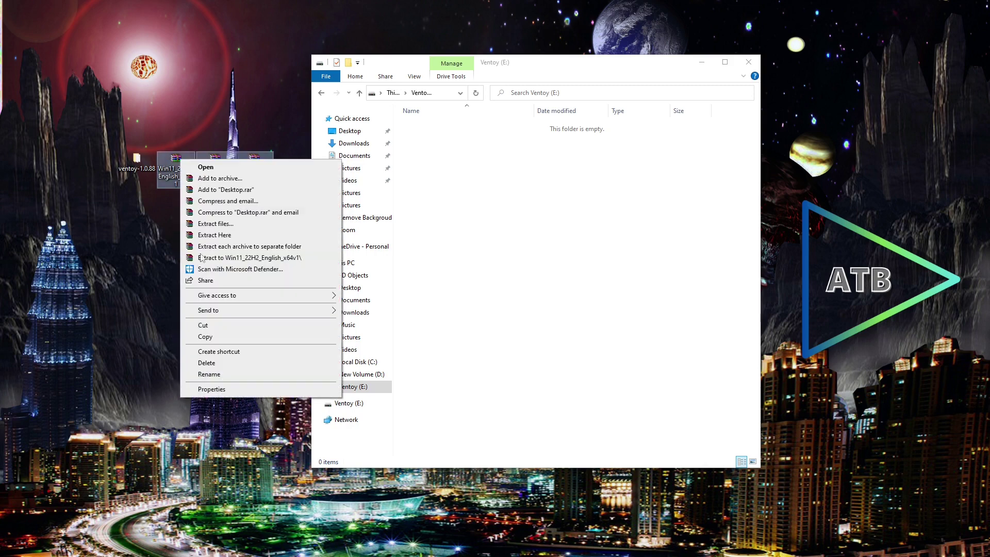
pyautogui.click(217, 338)
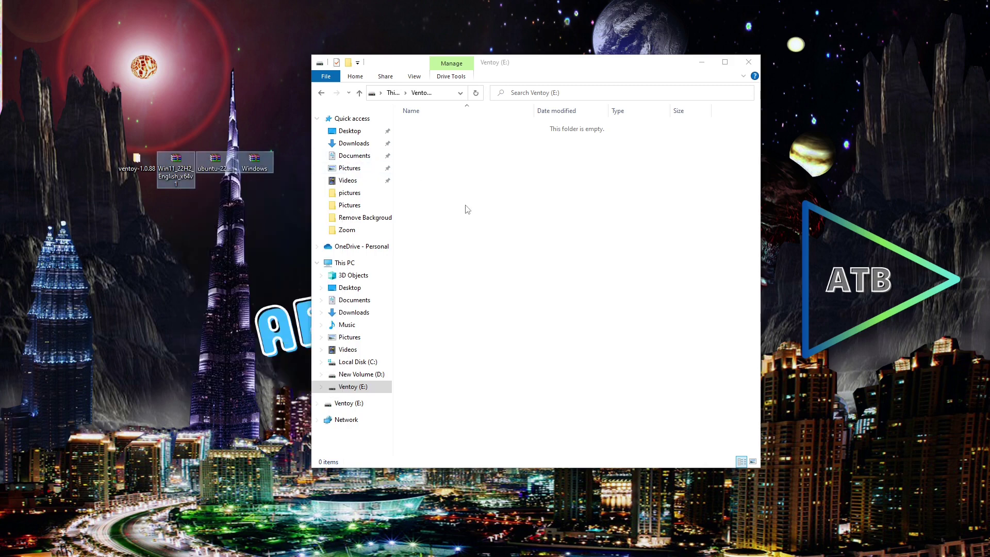
pyautogui.rightClick(467, 221)
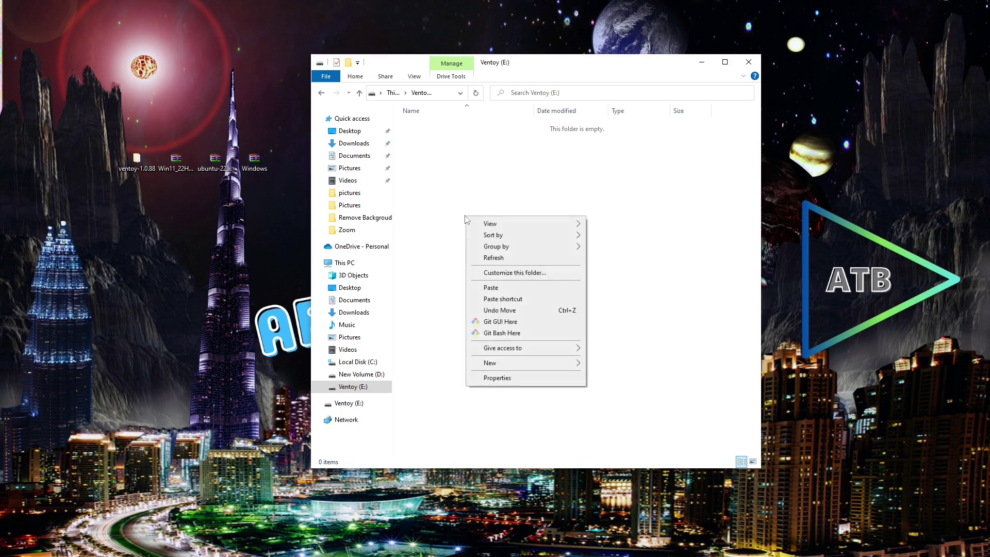
pyautogui.click(490, 289)
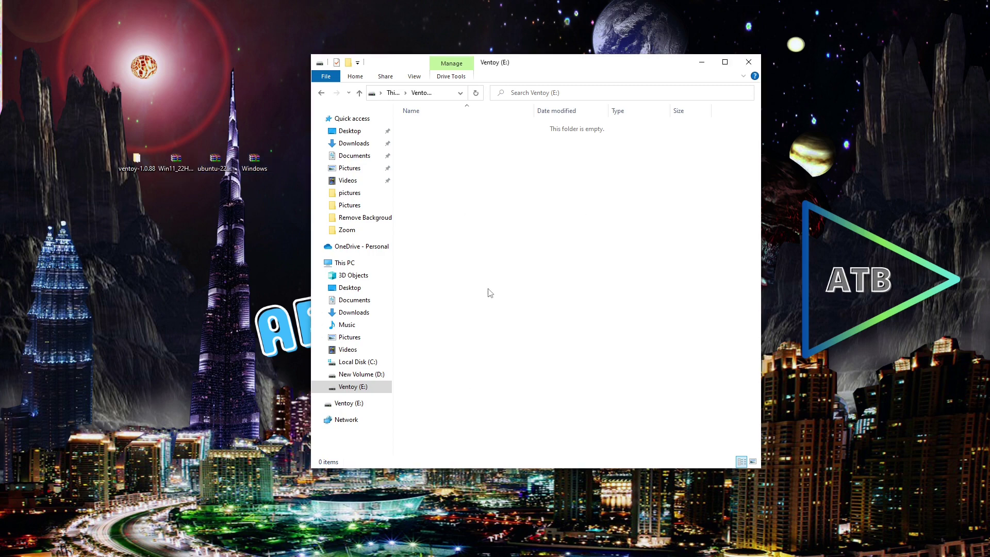